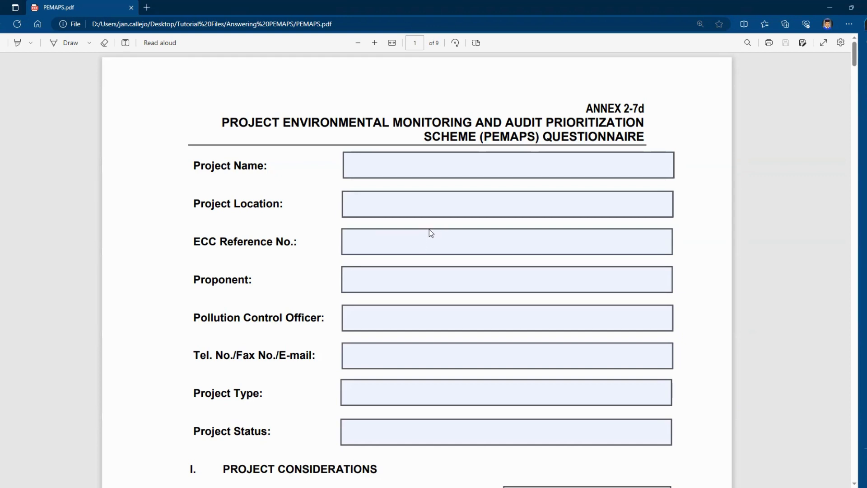
Enter Resort XYZ as the project name and fill in the project location with the site's address
scroll(315, 194, "down", 1)
scroll(315, 195, "up", 1)
type("Resort XYZ")
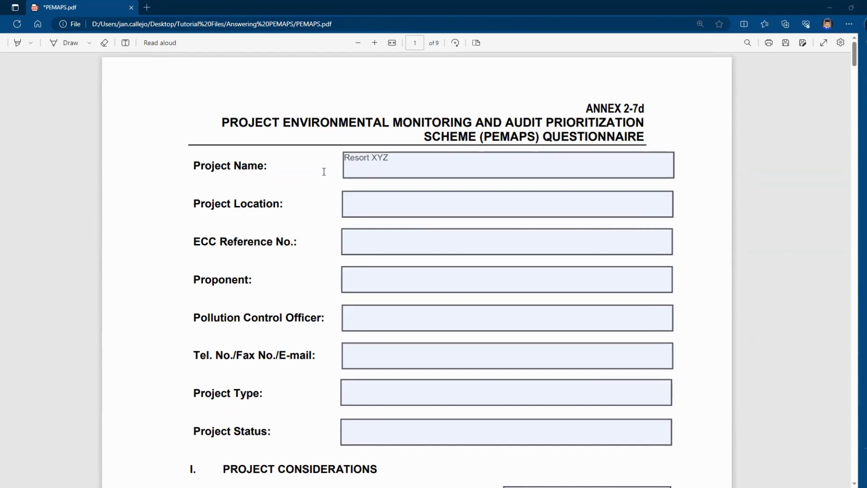
key("Tab")
type("Juan Street, Brgy. Carpenter Hill, Koronadal City, South Cotabato")
Enter "on process" as the ECC reference number and Company XYZ as the proponent
left_click(370, 246)
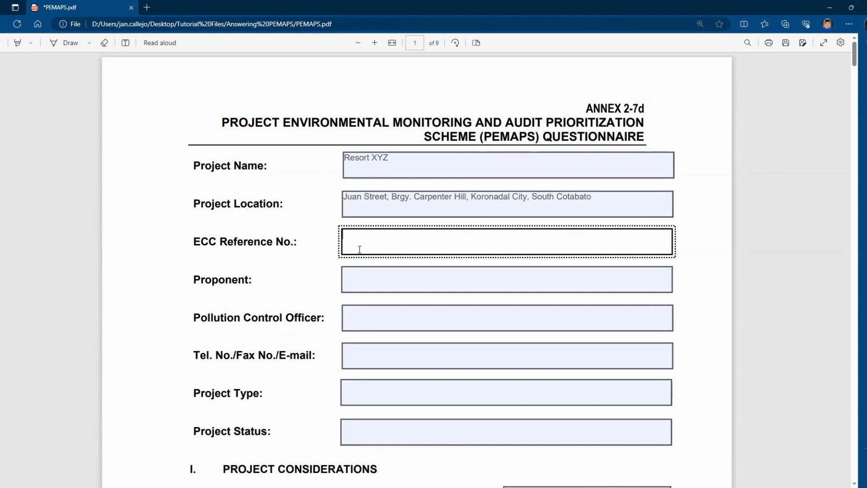
type("on process")
left_click(359, 274)
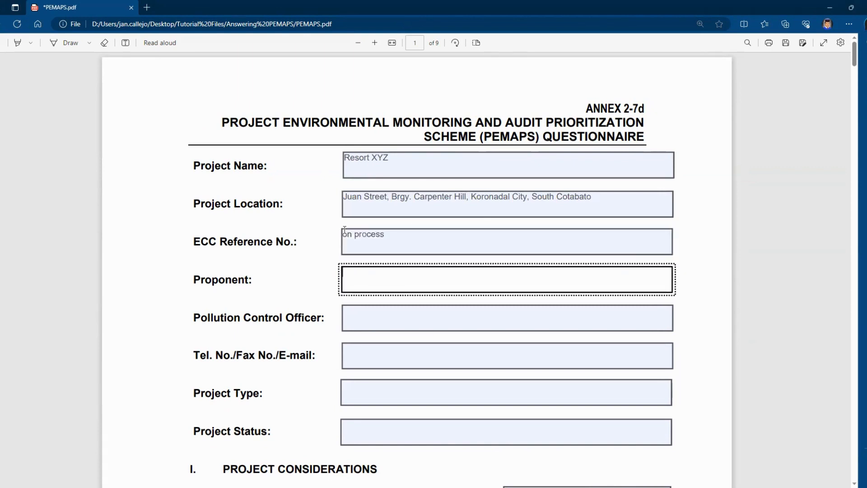
left_click(325, 203)
scroll(375, 322, "down", 2)
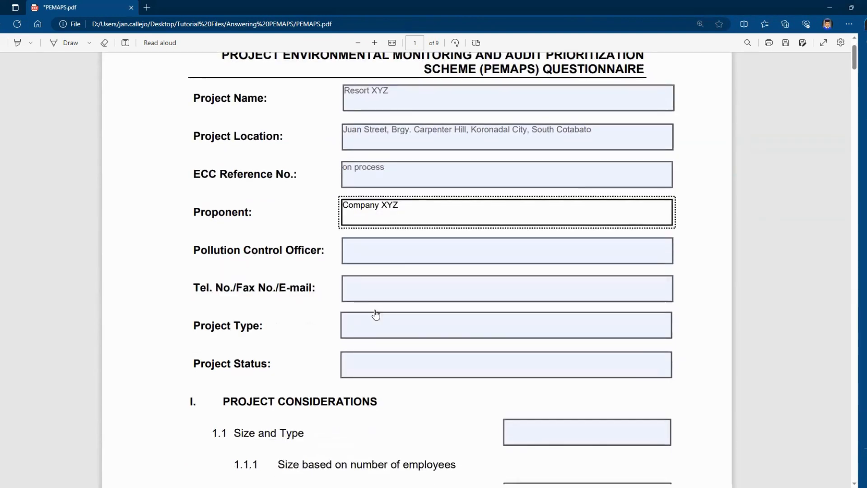
Fill in the pollution control officer as "to be designate c/o Owner" followed by the owner's full name in parentheses
left_click(374, 252)
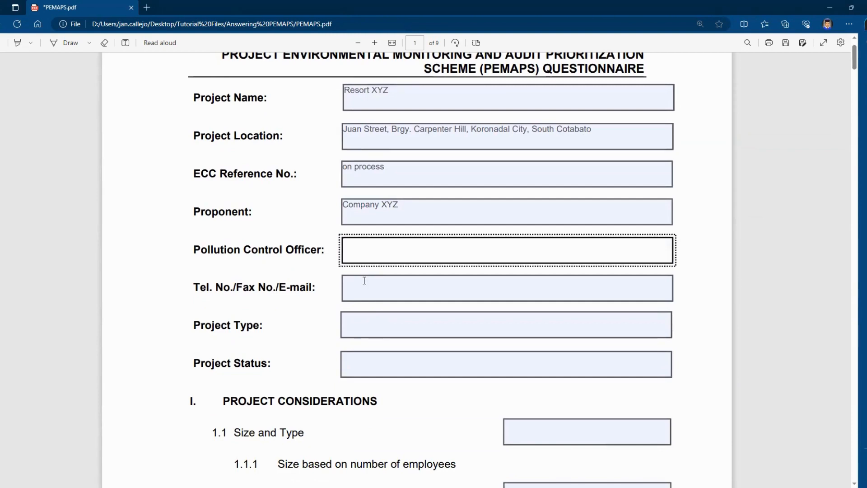
type("to be designate c/o t")
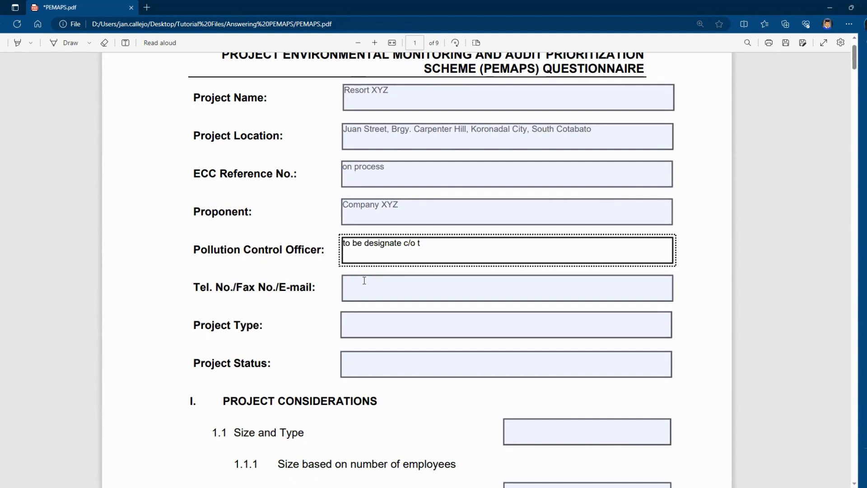
key("BackSpace")
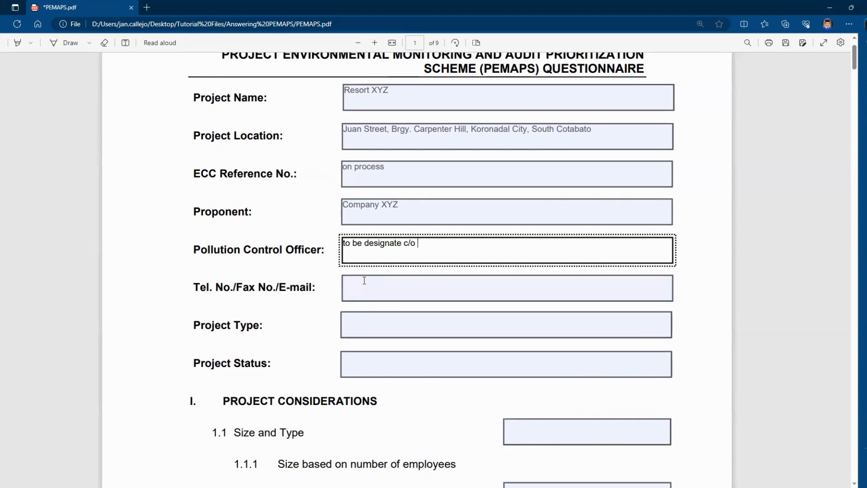
type("Onwe")
key("BackSpace")
key("BackSpace")
key("BackSpace")
type("wner")
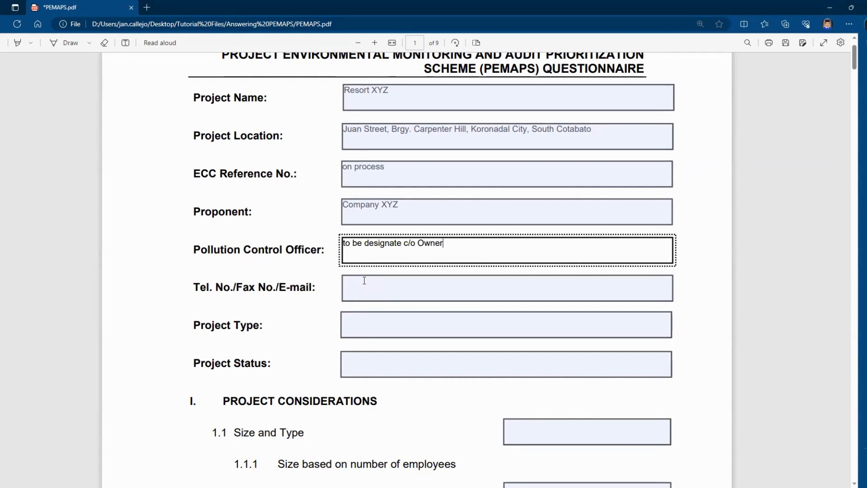
type(" (Juanita Dela Cruz)")
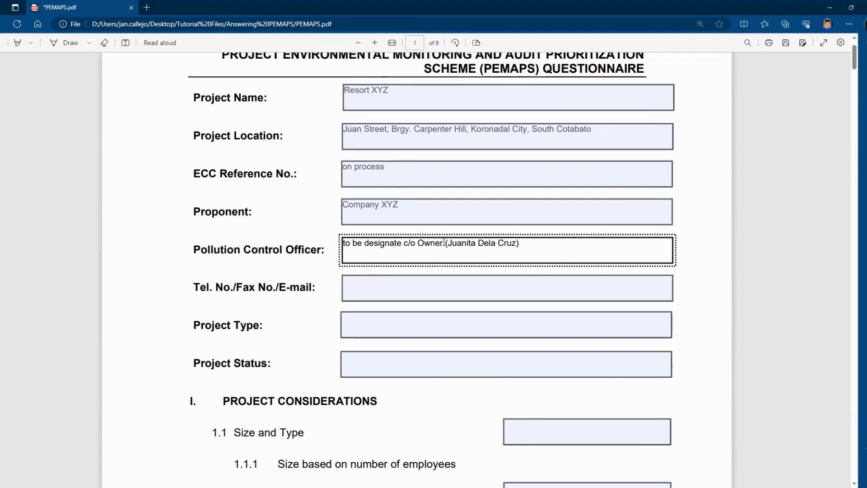
Shorten the pollution control officer entry to the person's full name only, without the introductory wording and parentheses
left_click_drag(443, 244, 319, 250)
key("BackSpace")
key("Delete")
key("Delete")
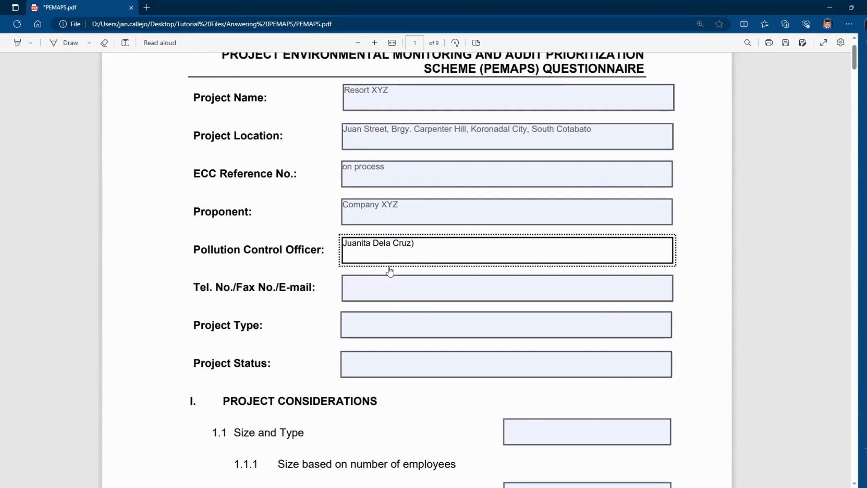
key("End")
key("BackSpace")
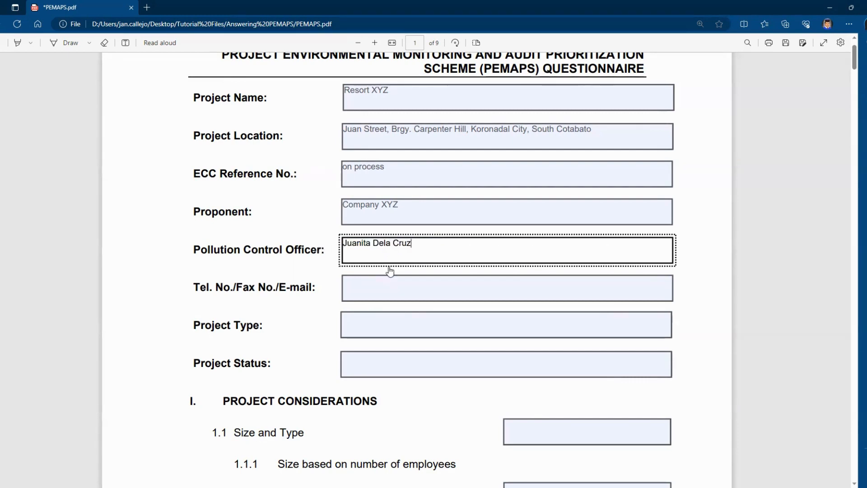
Fill in the contact phone number in the Tel. No./Fax No./E-mail field
left_click(368, 324)
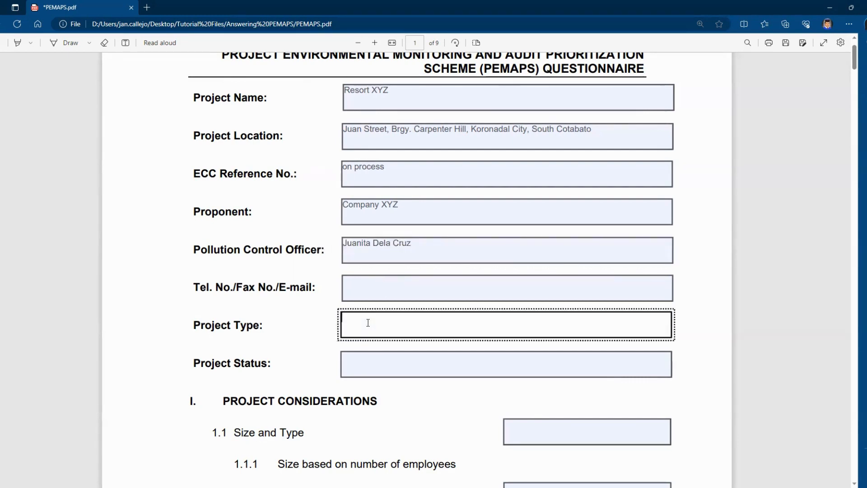
left_click(364, 287)
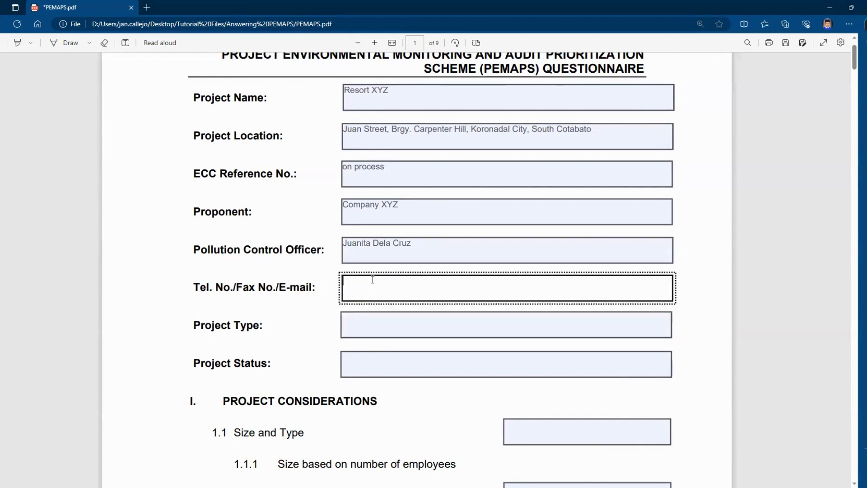
key("alt+Tab")
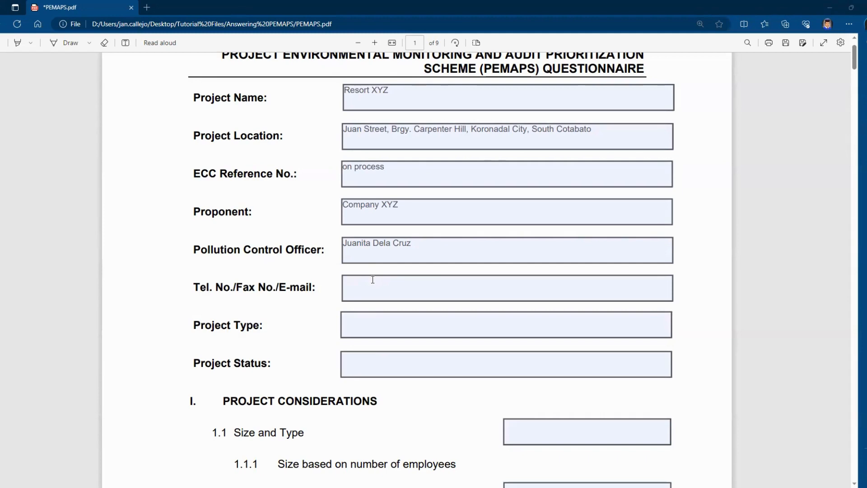
left_click(372, 280)
key("ctrl+v")
Set the project type to Resort and the project status to "Document Preparation/Application"
left_click(378, 324)
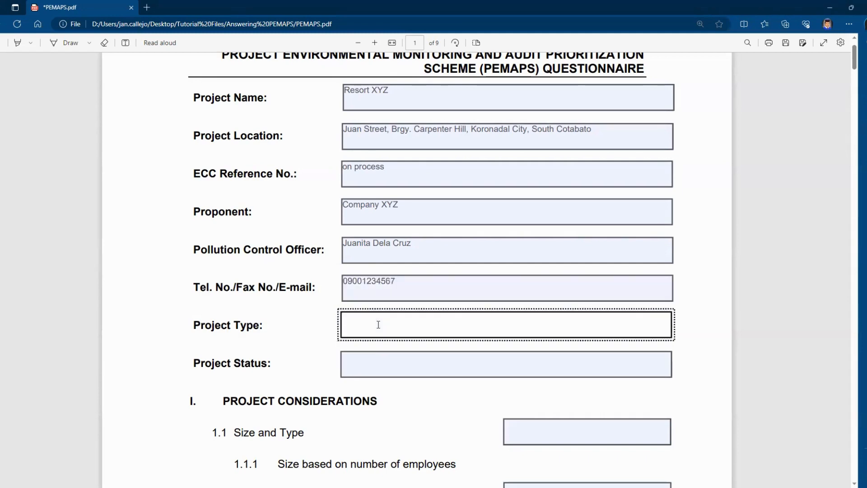
type("Resort")
key("Tab")
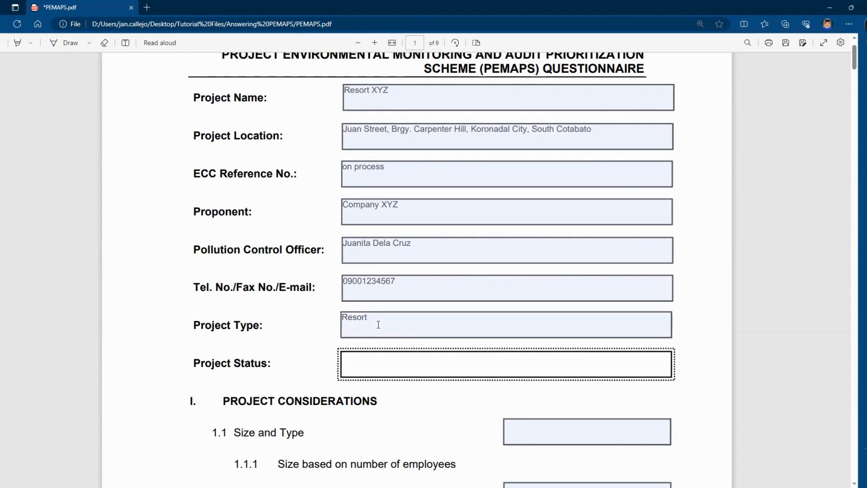
scroll(381, 333, "down", 2)
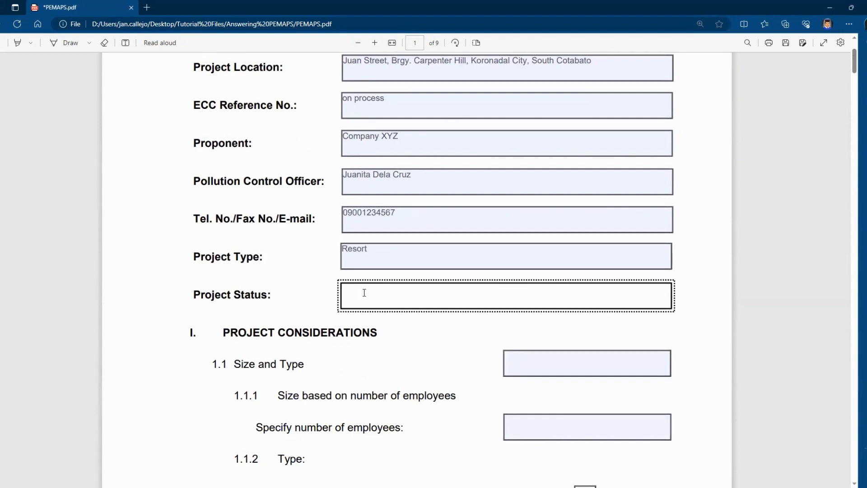
type("Document Preparation/Application")
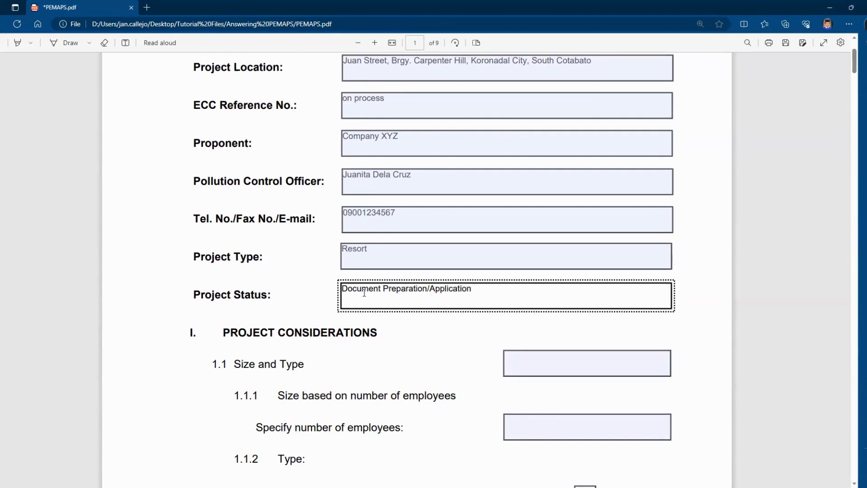
Enter 10,000 sq.m. as the project's size and type in item 1.1
scroll(522, 332, "down", 2)
left_click(541, 298)
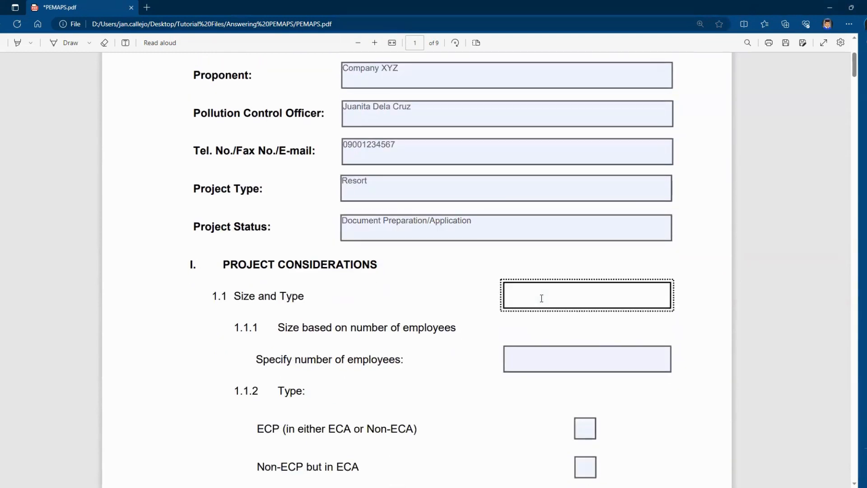
type("10,000 sq.m.")
scroll(451, 312, "down", 2)
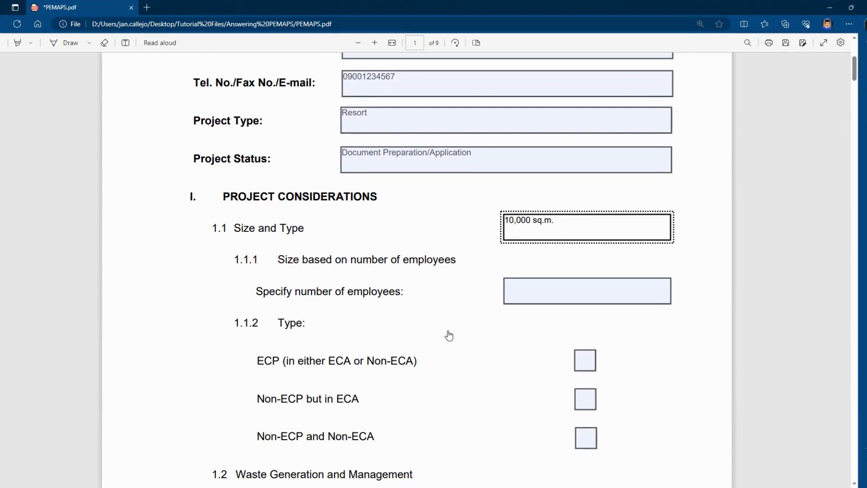
key("alt")
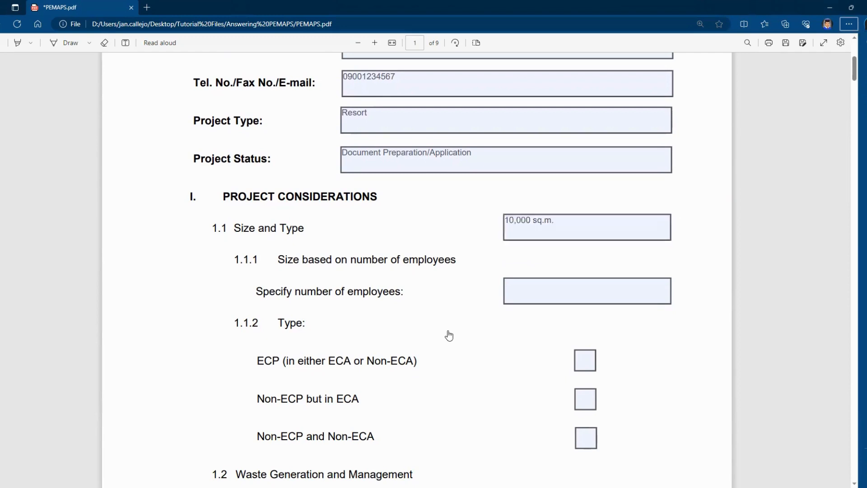
Specify 20 as the number of employees in item 1.1.1
left_click(525, 291)
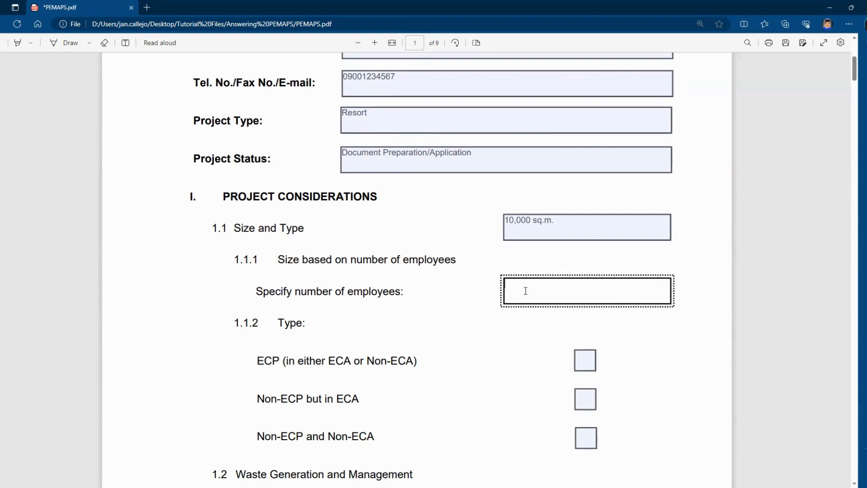
type("50")
key("ctrl+a")
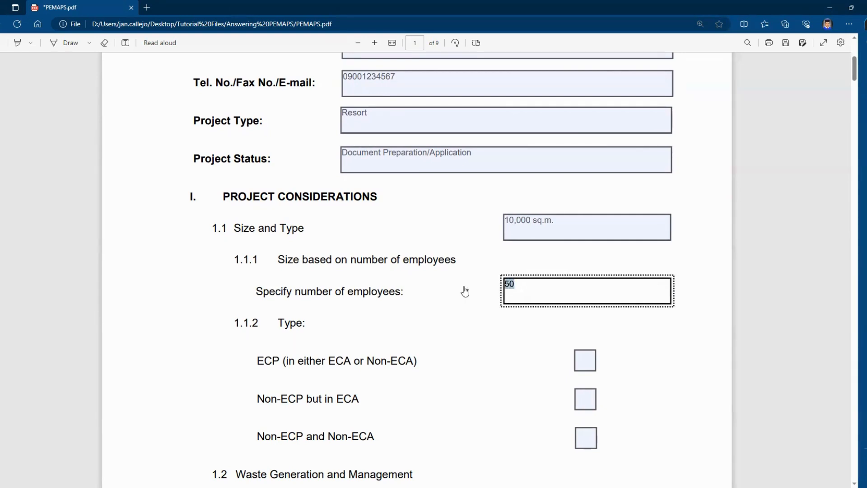
type("20")
key("Tab")
Try the ECP option and the "Non-ECP but in ECA" option in item 1.1.2, clearing each one again
scroll(599, 336, "down", 2)
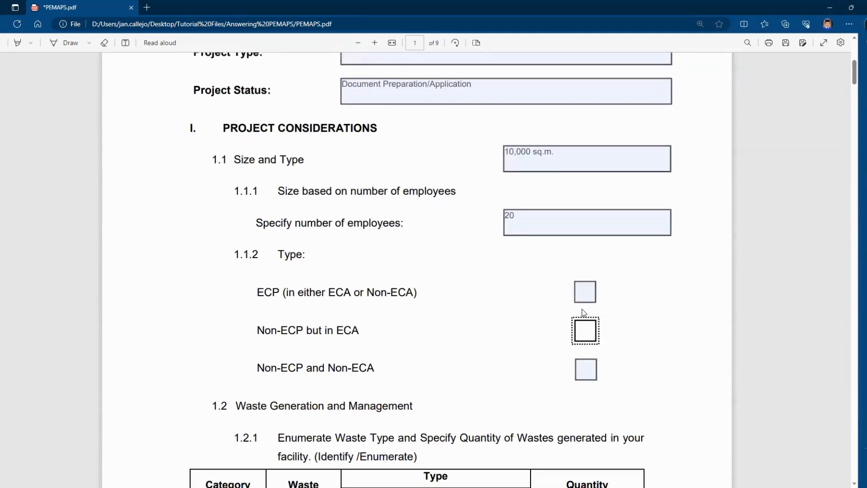
scroll(583, 313, "down", 2)
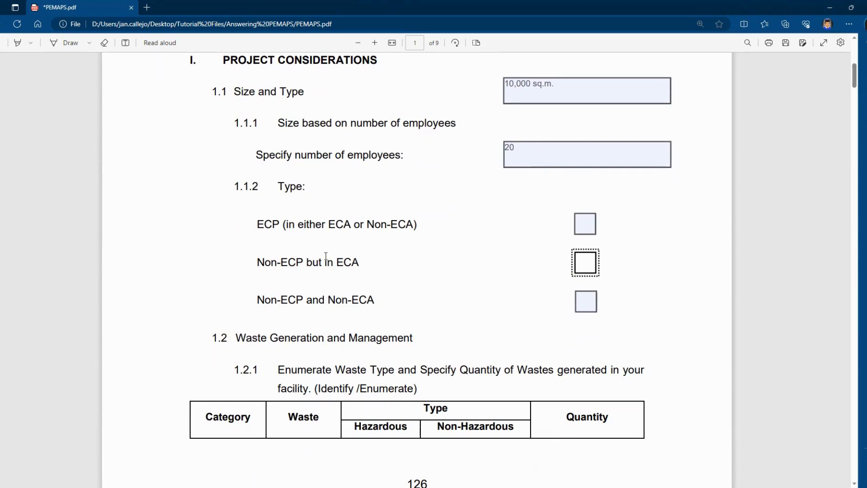
left_click(587, 228)
left_click(587, 228)
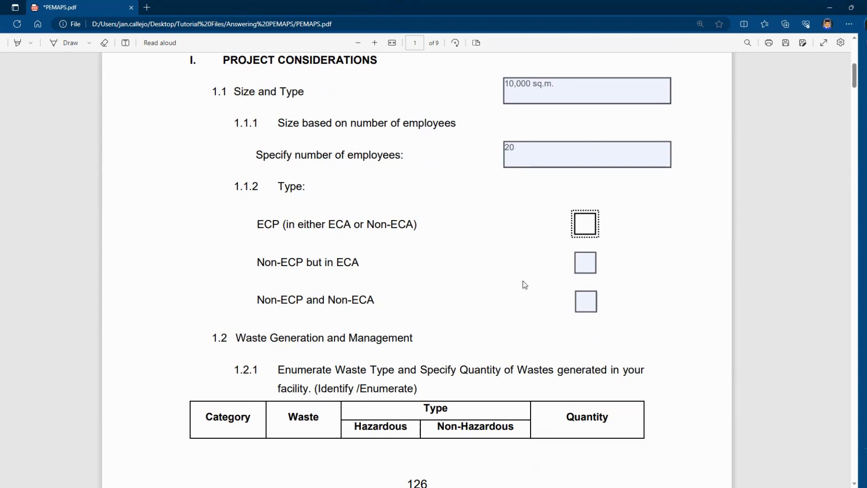
left_click(590, 267)
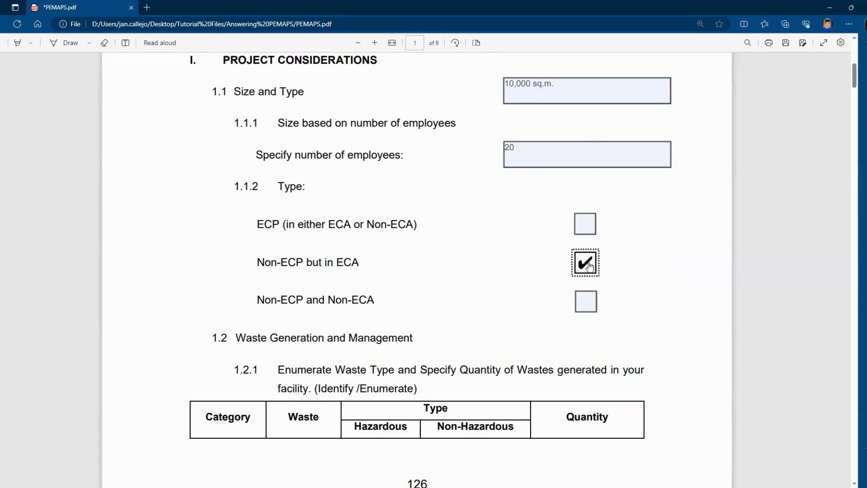
left_click(589, 267)
Mark the project type in item 1.1.2 as "Non-ECP and Non-ECA"
left_click(593, 307)
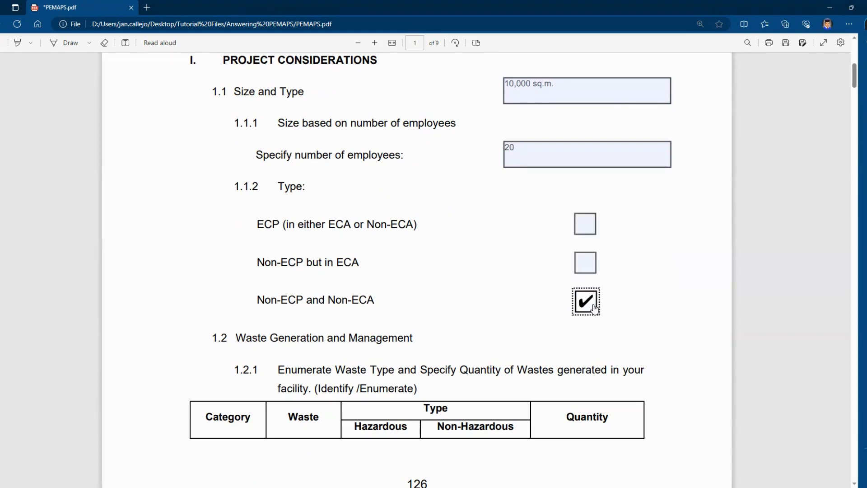
left_click(594, 308)
scroll(650, 269, "down", 2)
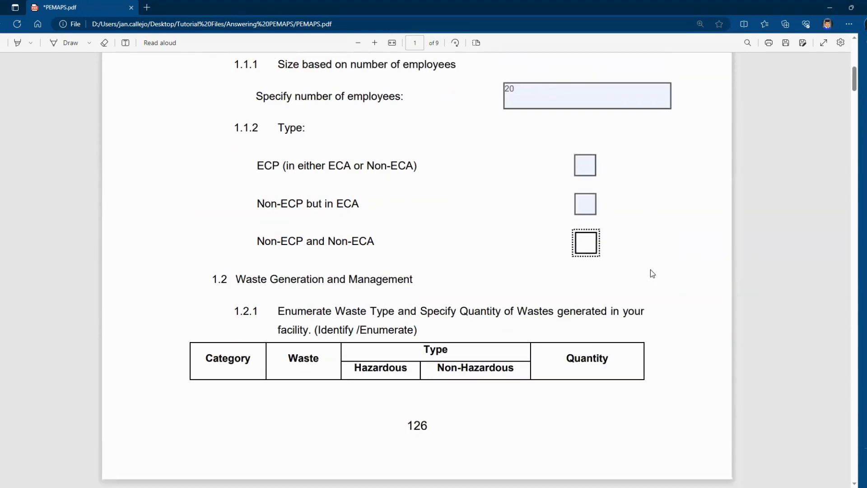
left_click(585, 235)
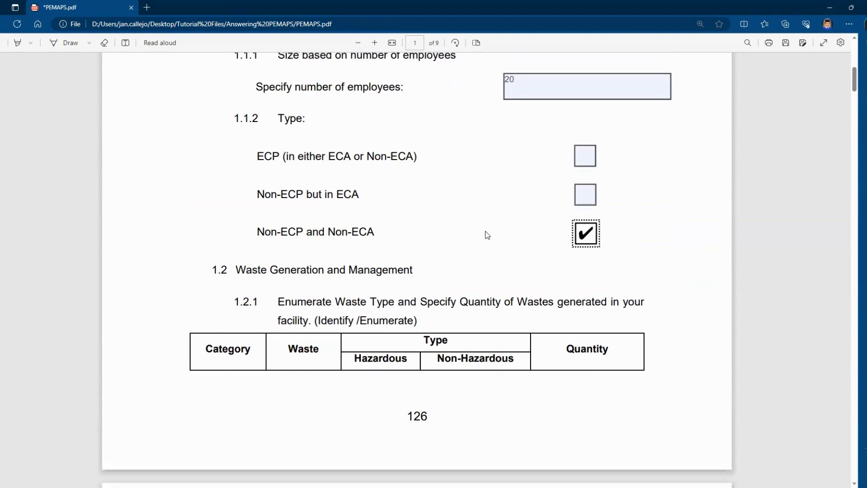
Examine section 1.2 Waste Generation and Management, including the item 1.2.1 instructions and the waste table across both pages
scroll(483, 238, "down", 4)
scroll(486, 238, "up", 3)
scroll(483, 238, "down", 3)
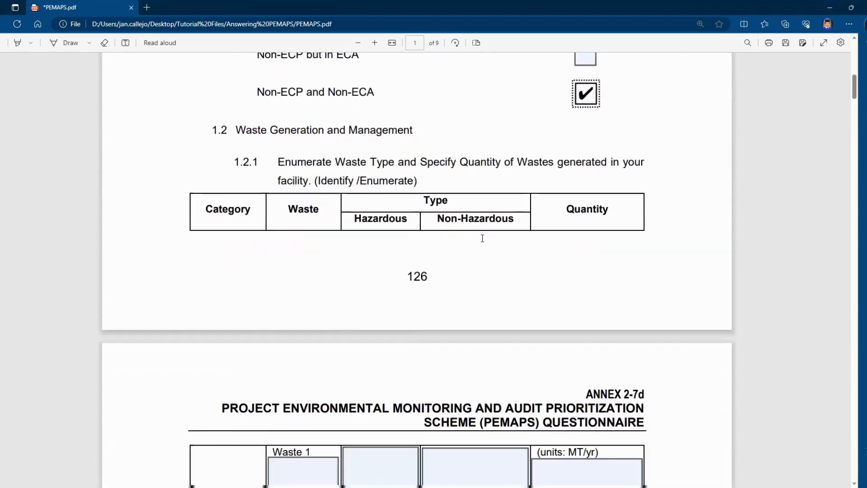
scroll(482, 239, "up", 2)
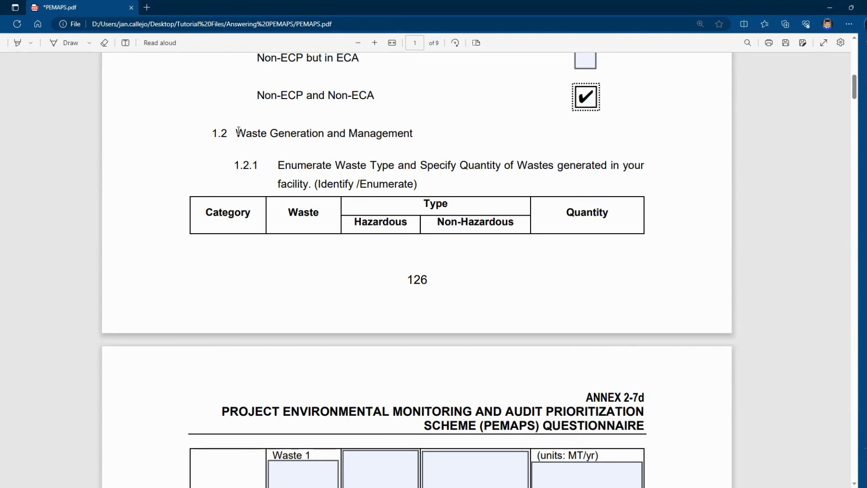
left_click_drag(236, 133, 411, 133)
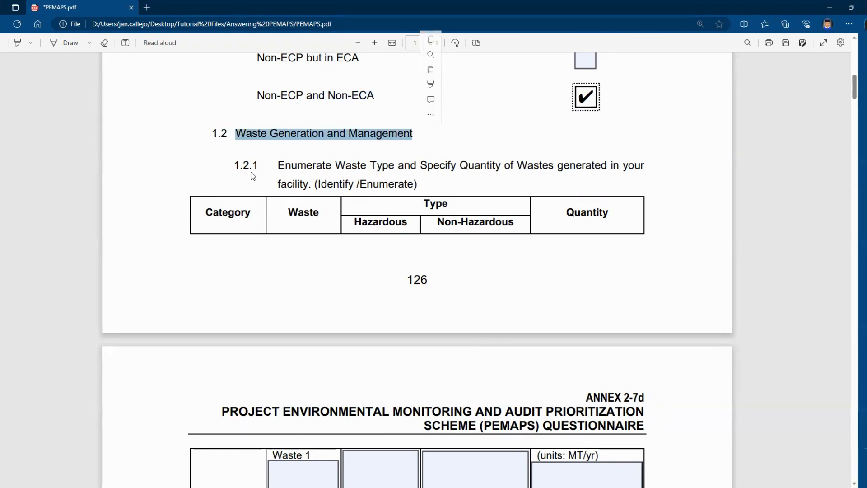
left_click_drag(236, 165, 258, 165)
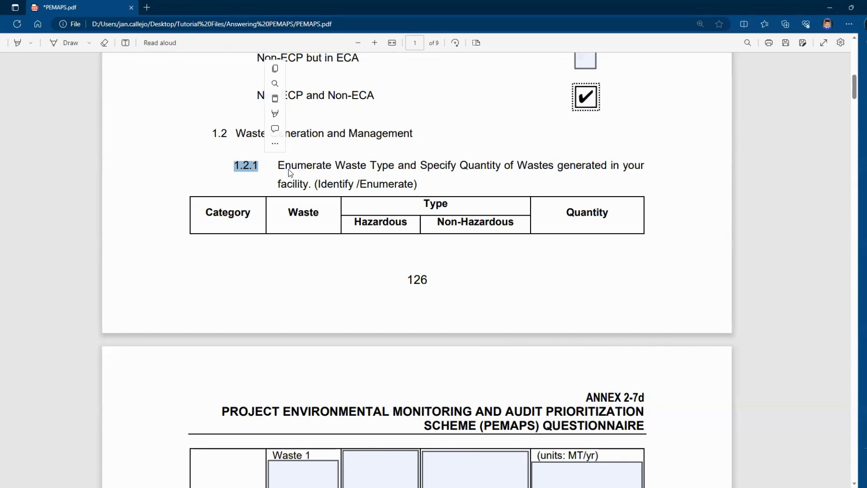
left_click(252, 193)
key("space")
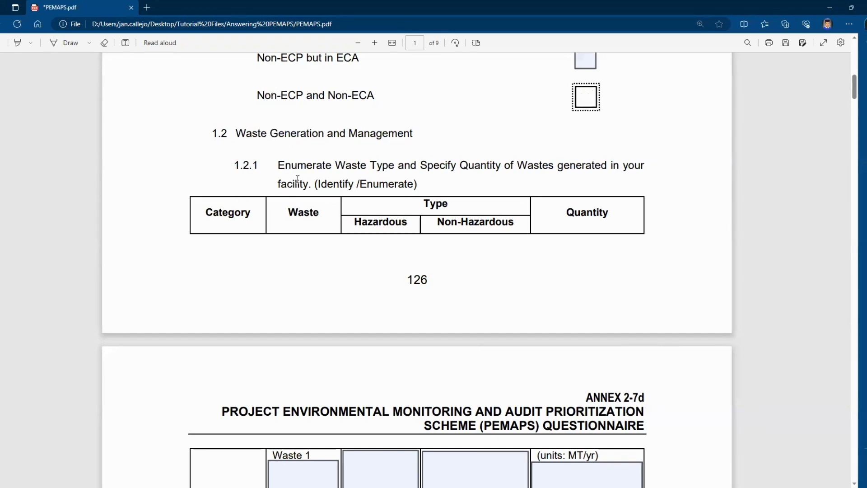
Enter "Dust generated during construction and delivery of materials" and "Stand-by Generator Set Emission" as air Waste 1 and Waste 2
scroll(338, 183, "down", 2)
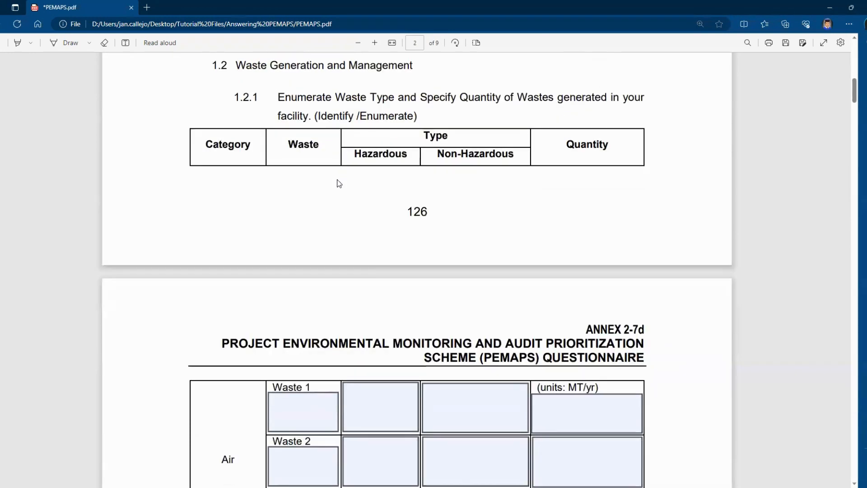
scroll(338, 183, "down", 8)
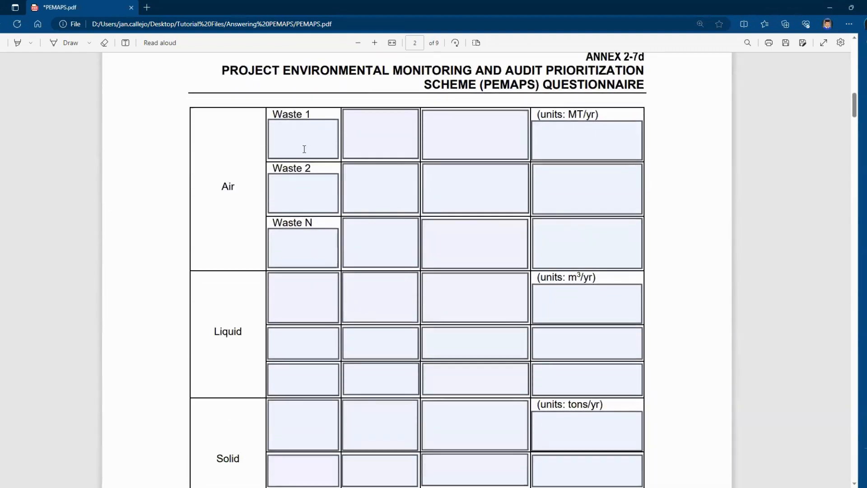
left_click(302, 137)
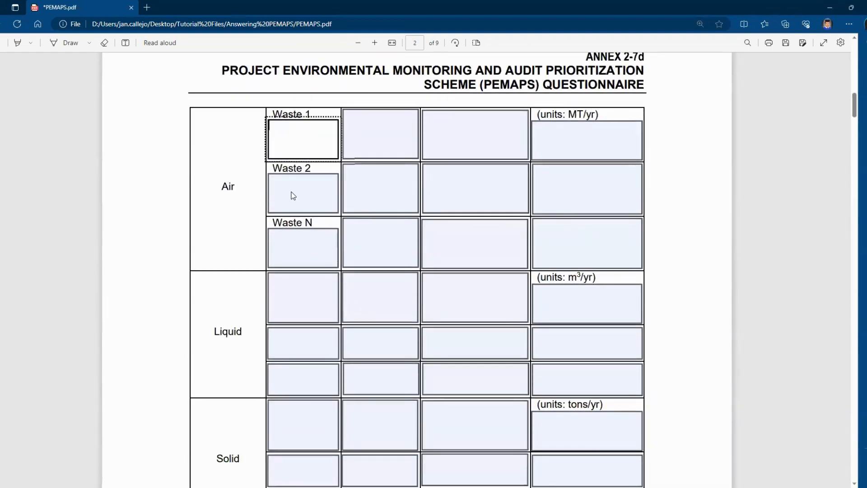
key("alt+Tab")
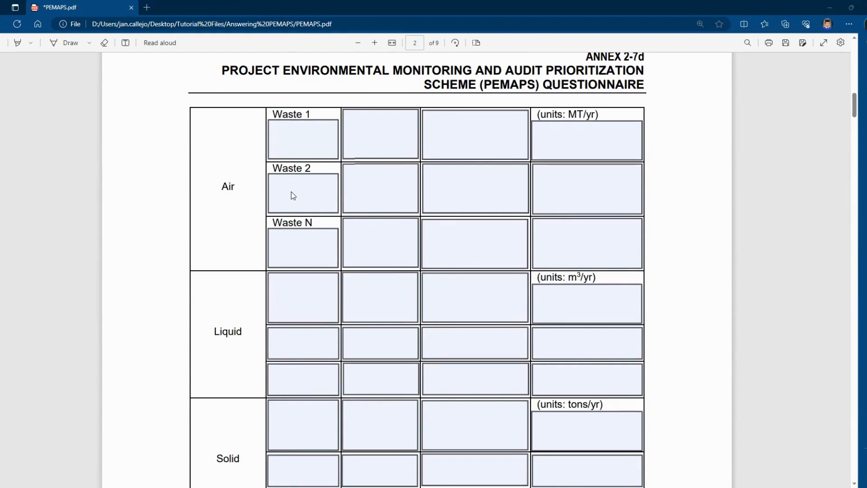
type("Dust generated during construction and delivery of materials")
left_click(303, 178)
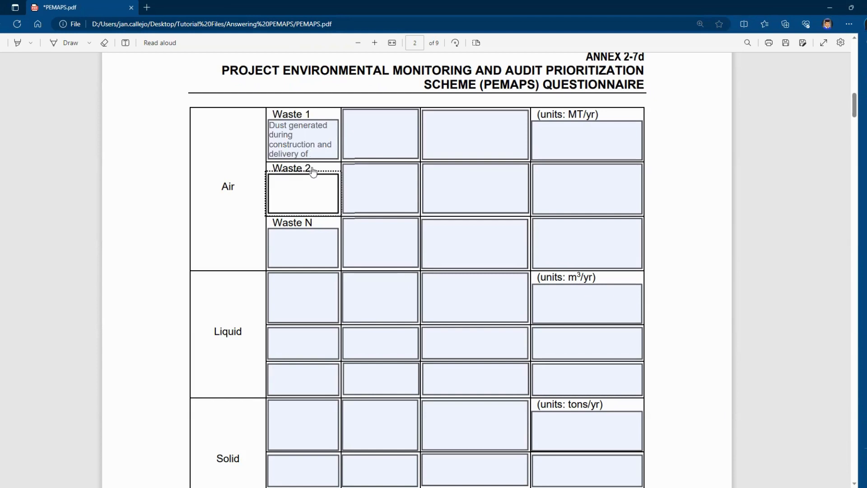
key("alt+Tab")
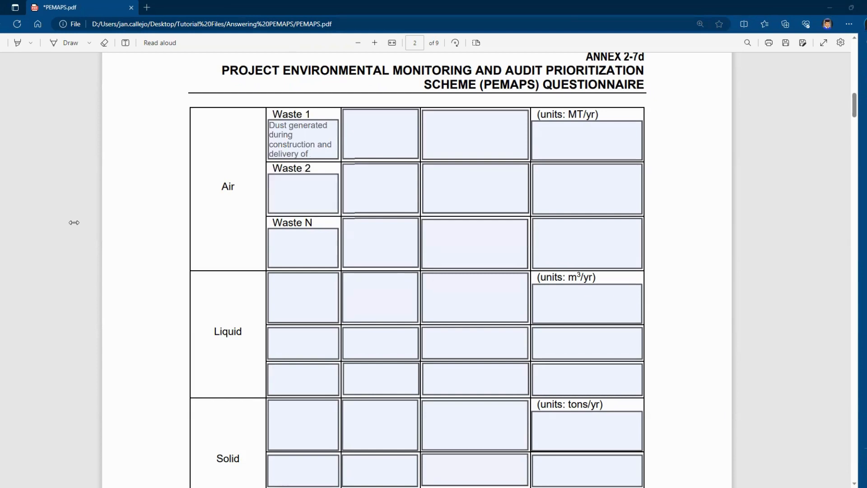
type("Stand-by Generator Set Emission")
Set the air waste quantities to "<10 MT" for Waste 1 and "<5 MT" for Waste 2
left_click(565, 142)
type("<")
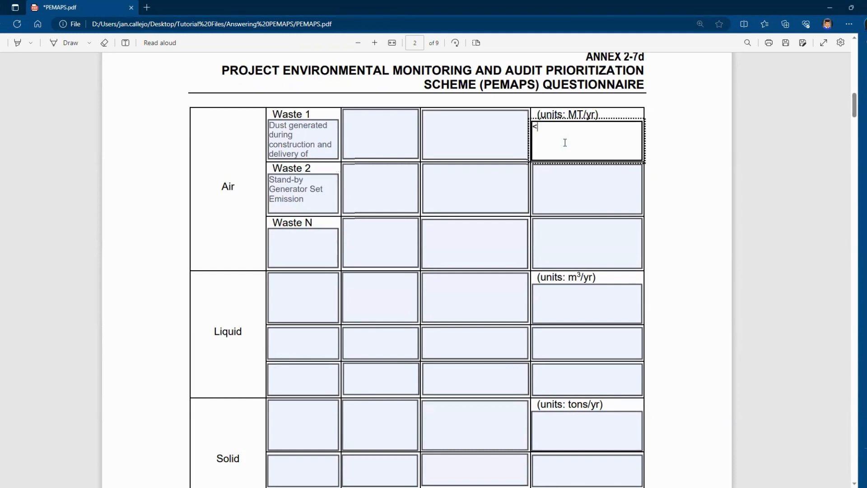
type("10 MT")
left_click(548, 177)
type("<")
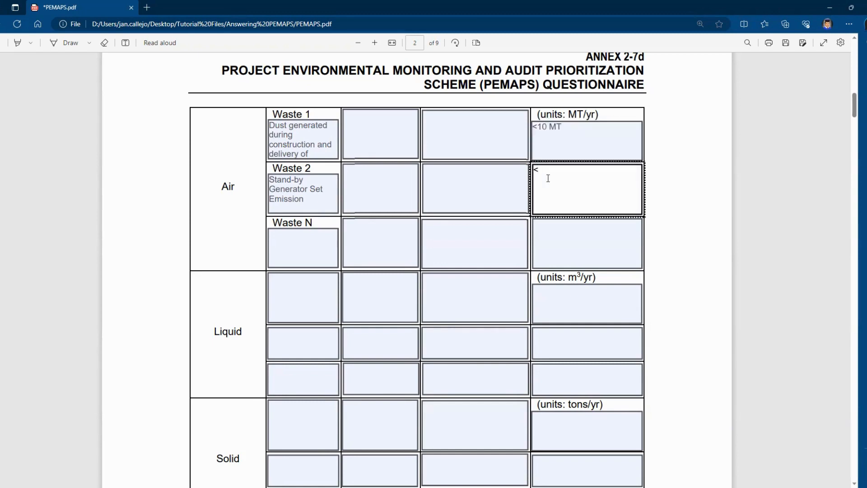
type("5 MT")
Enter "Domestic Wastewater" as the first liquid waste in the item 1.2.1 table
left_click(310, 289)
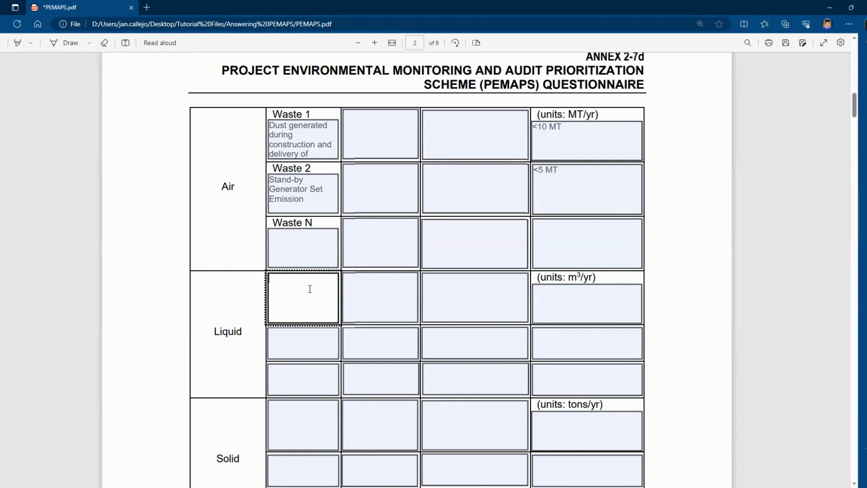
key("alt+Tab")
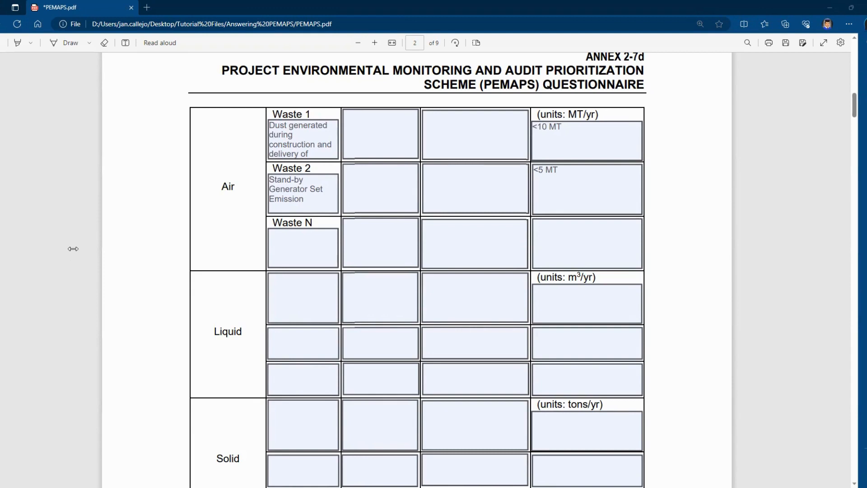
left_click(293, 293)
type("Domestic Wastewater")
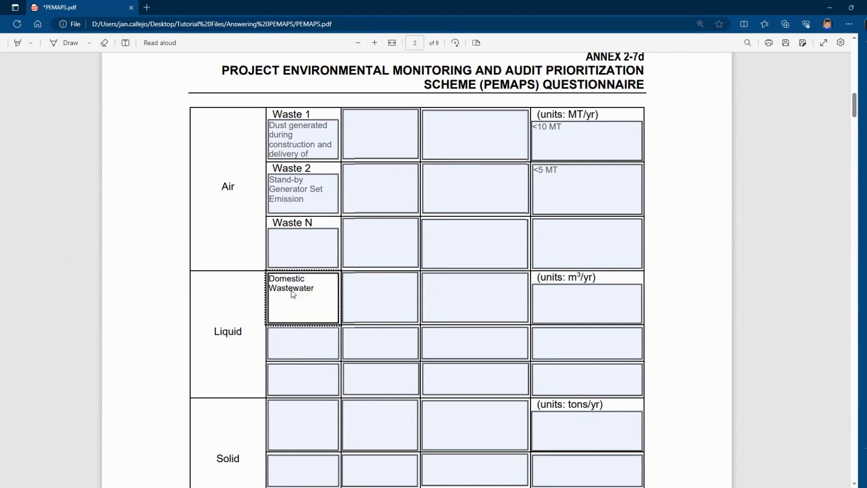
List "Construction Debris" and "Domestic Solidwastes" as the first two solid wastes in the item 1.2.1 table
key("alt+Tab")
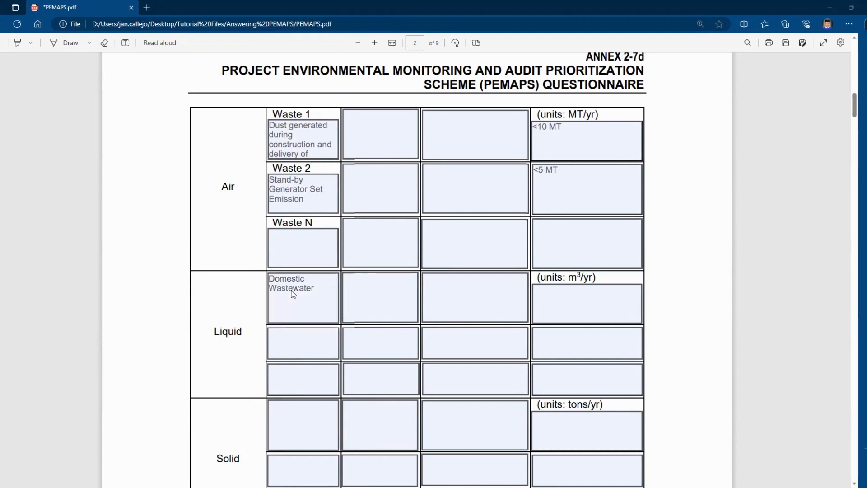
left_click(298, 423)
type("Construction Debris")
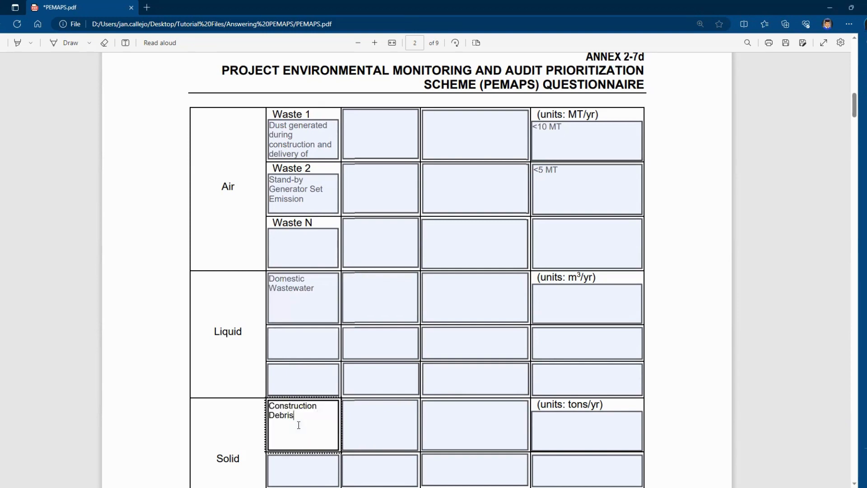
key("alt+Tab")
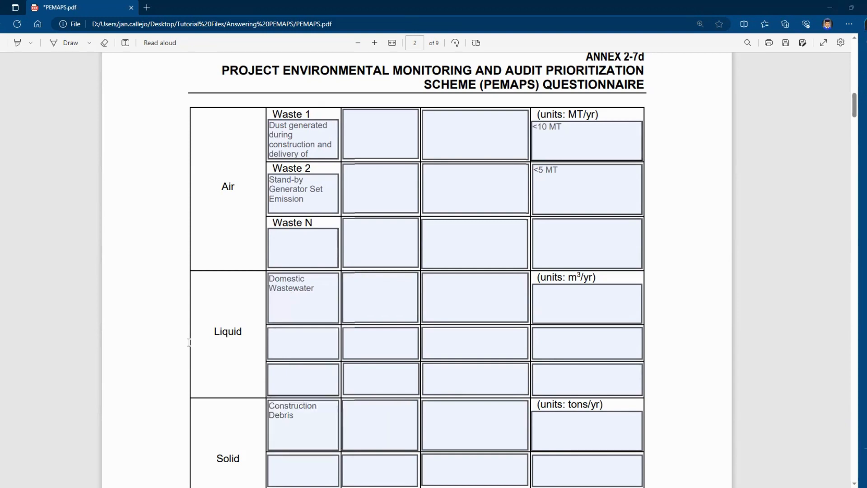
left_click(287, 473)
type("Domestic Solidwastes")
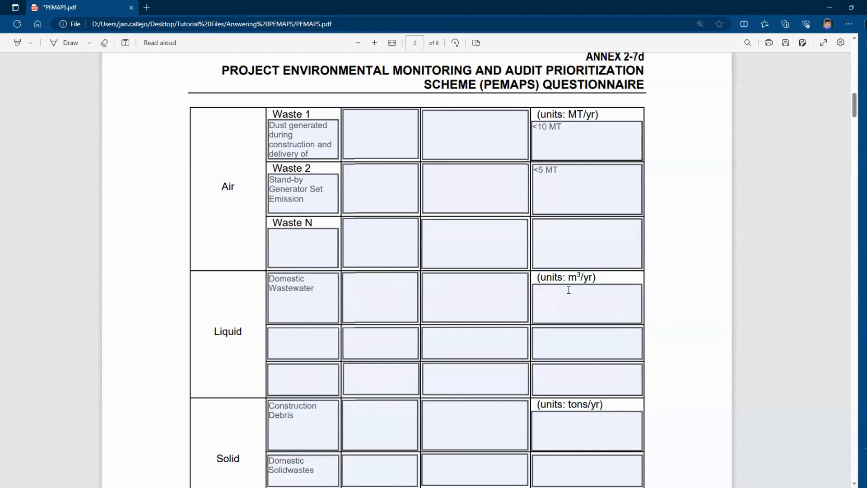
Set the yearly quantity of the domestic wastewater to "<5 cu.m."
left_click(569, 295)
scroll(568, 296, "down", 3)
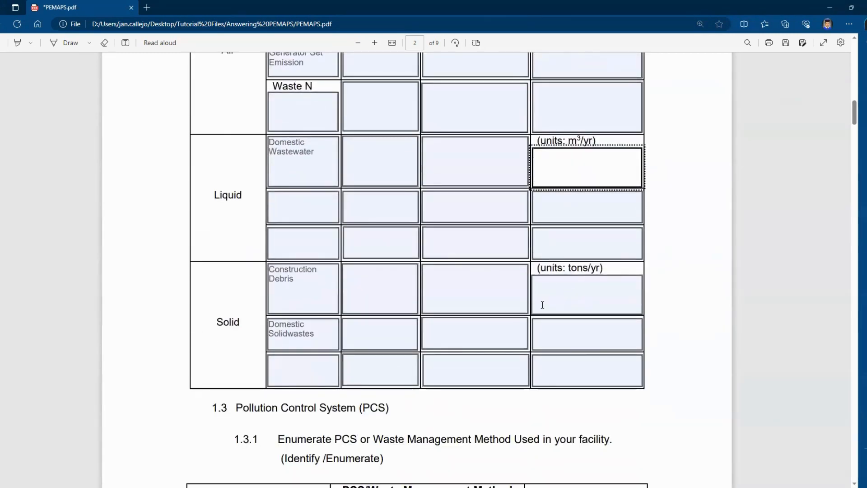
type("<5 cu.m.")
Set the solid waste quantities to "<10 tons" for the construction debris and "<5 tons" for the domestic solid wastes
left_click(555, 296)
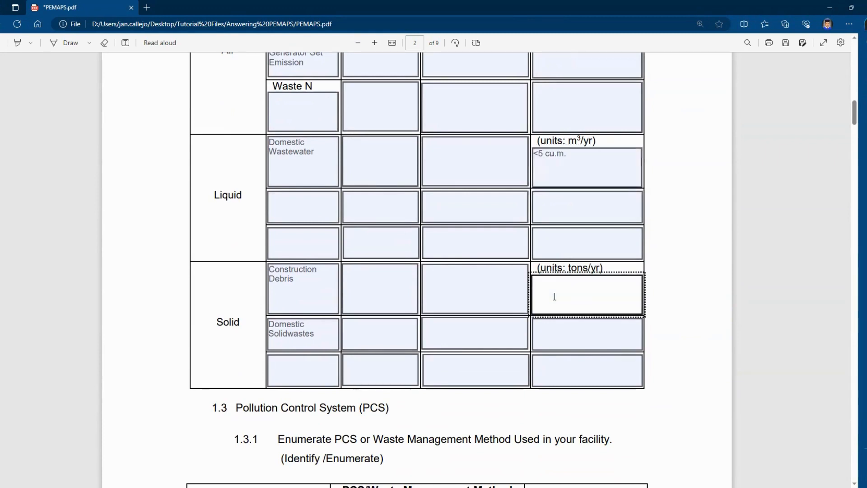
type("<10 tons")
left_click(562, 322)
type("<")
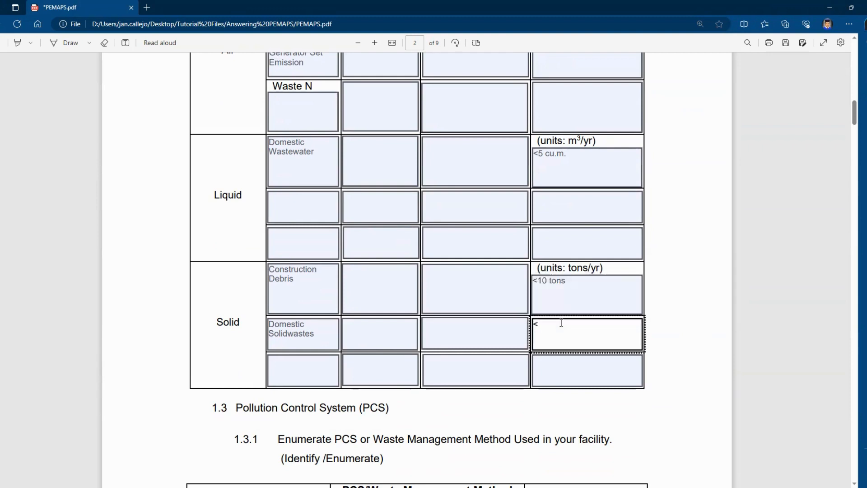
type("4")
key("BackSpace")
type("5 tons")
scroll(343, 239, "down", 8)
left_click(368, 216)
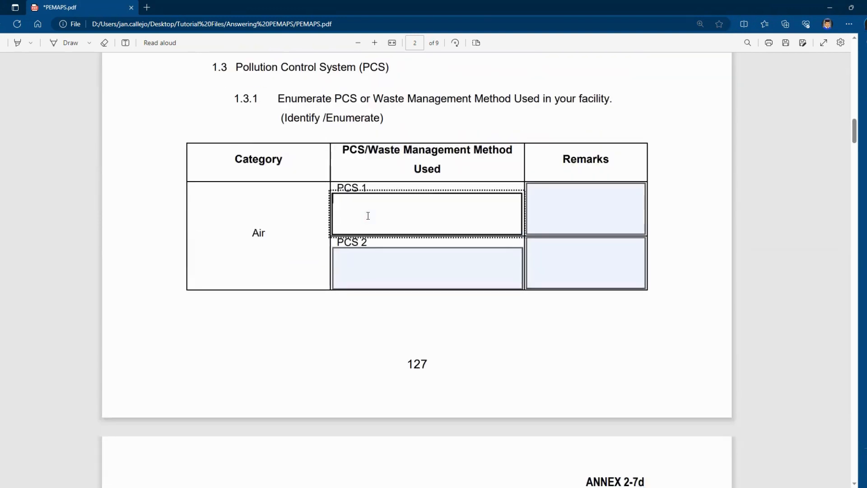
key("alt+Tab")
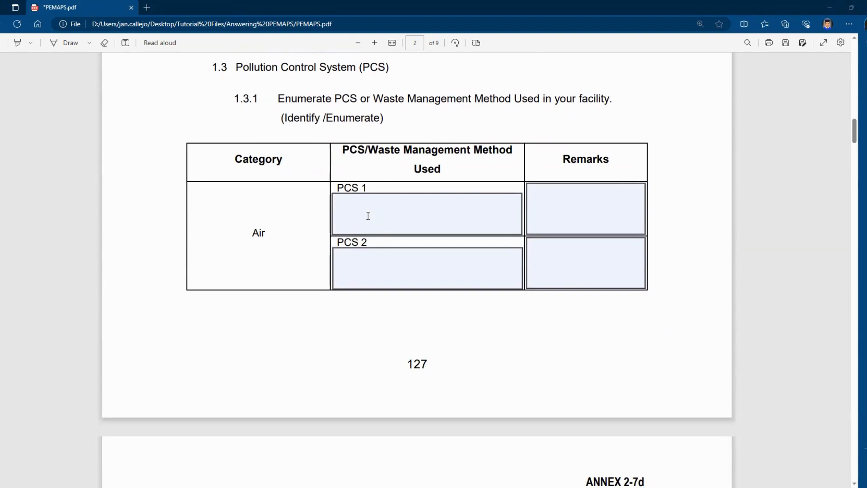
key("alt+Tab")
type("regular monitoring and maintenance of vehicles and generator set to ensure emission compliance")
key("alt")
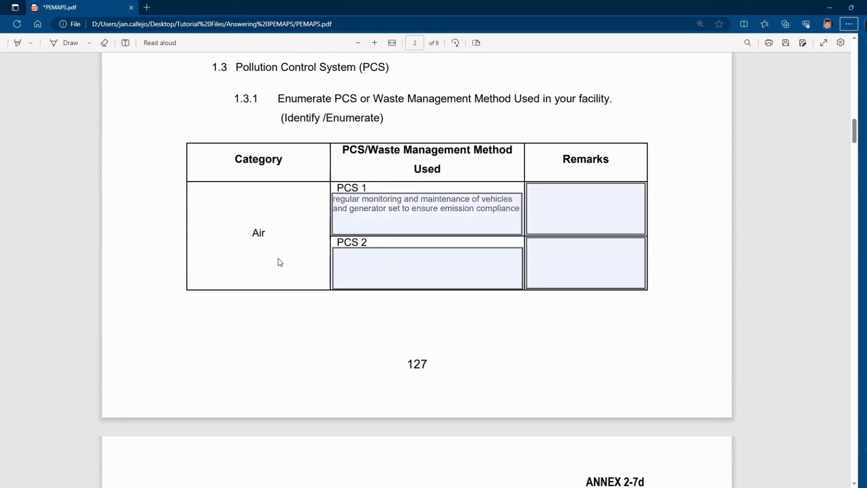
key("alt+Tab")
type("Covering of trucks during delivery of construction materials")
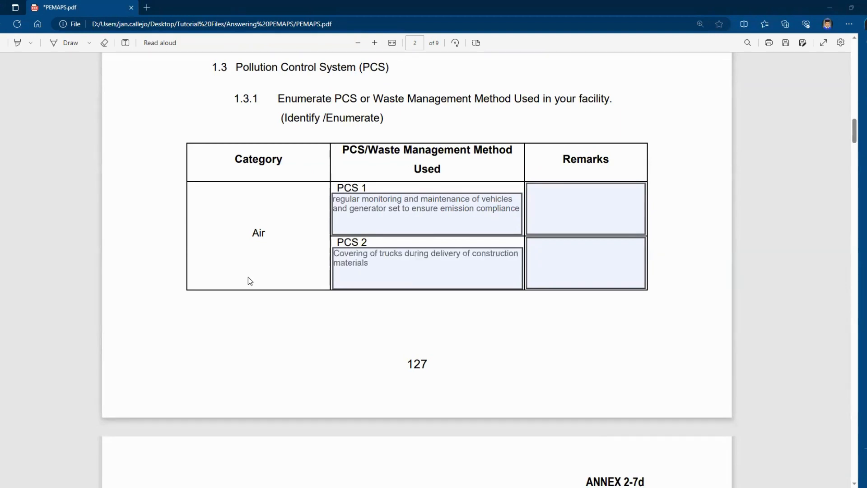
key("Tab")
type("Watering of Surrounding")
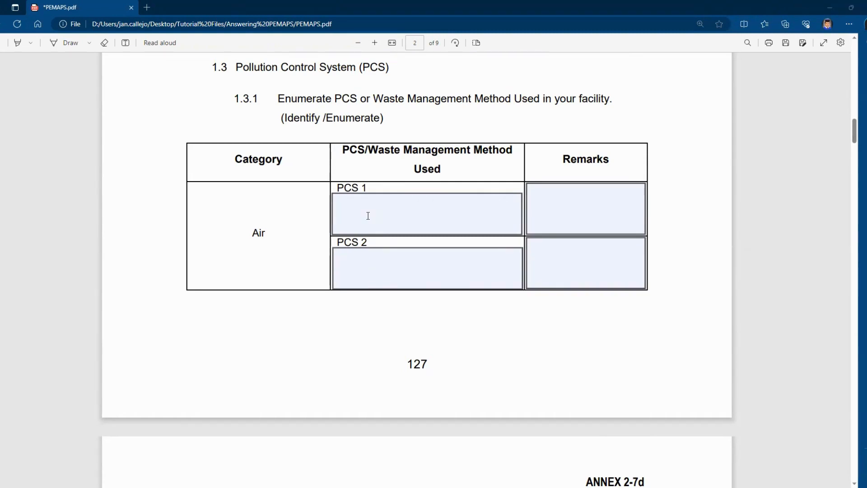
Enter "regular monitoring and maintenance of vehicles and generator set to ensure emission compliance" as the air PCS 1 method in item 1.3.1
left_click(368, 215)
type("regular monitoring and maintenance of vehicles and generator set to ensure emission compliance")
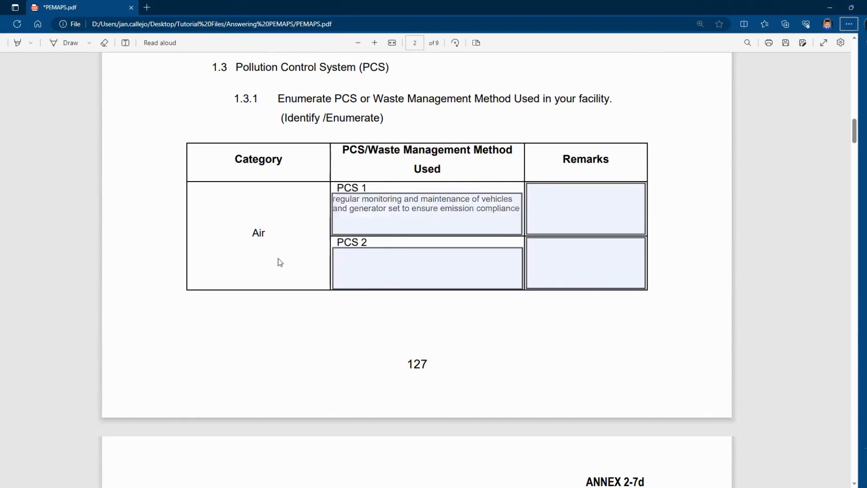
Enter "Covering of trucks during delivery of construction materials" as the air PCS 2 method, with the remark "Watering of Surrounding"
key("alt+Tab")
type("Covering of trucks during delivery of construction materials")
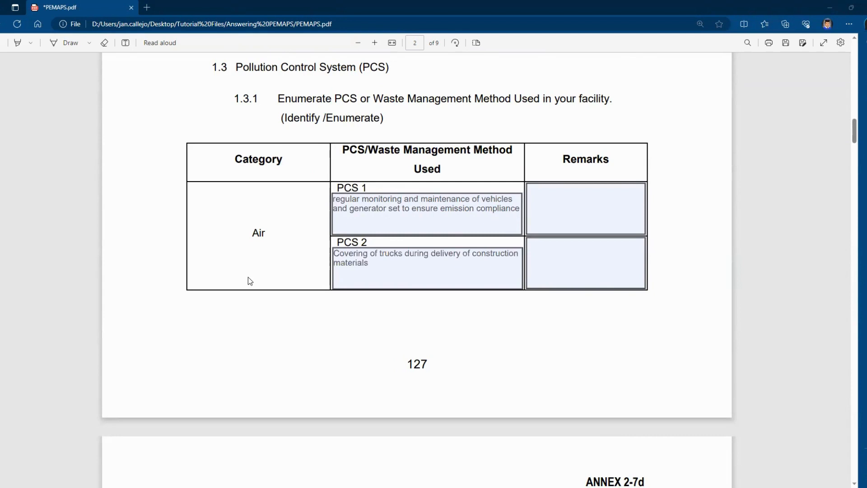
left_click(576, 260)
type("Watering of Surrounding")
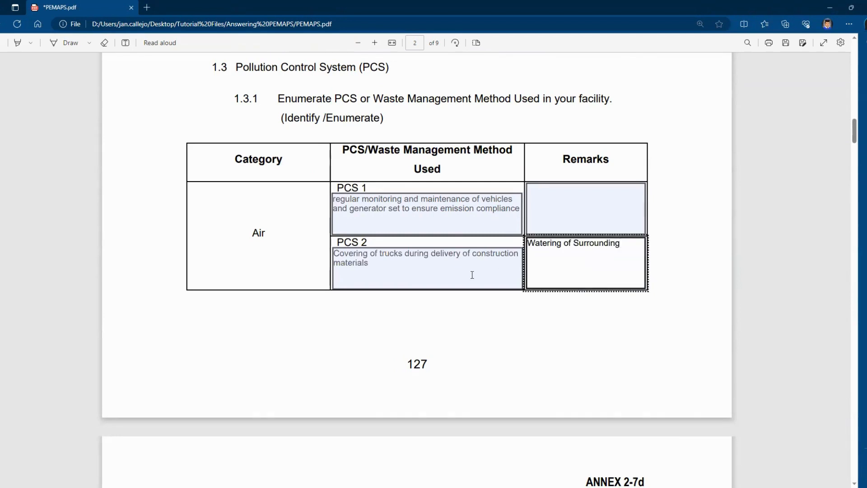
Enter "Septic Tank" as the primary liquid waste management method, with the remark "ensure proper drainage system"
scroll(472, 275, "down", 9)
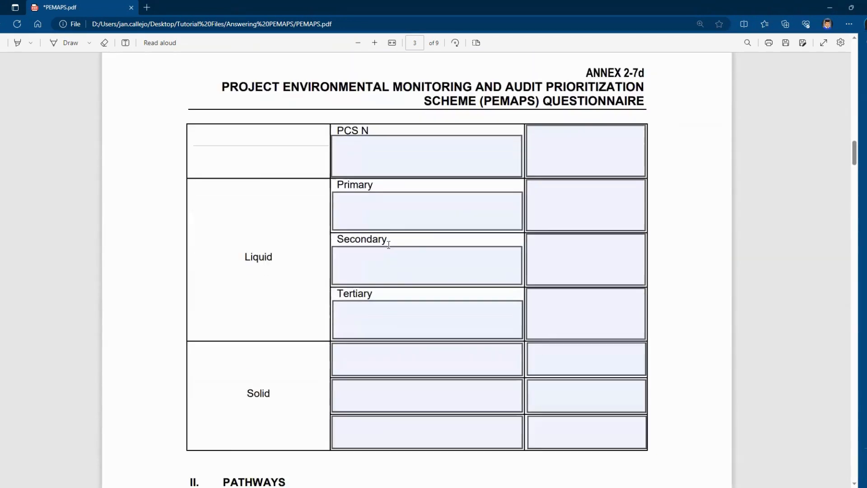
left_click(387, 216)
type("Septi")
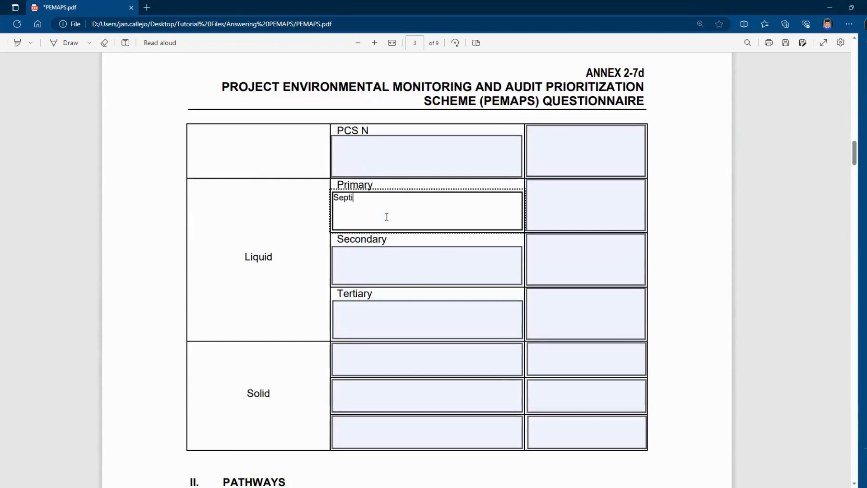
type("c Tank")
left_click(573, 195)
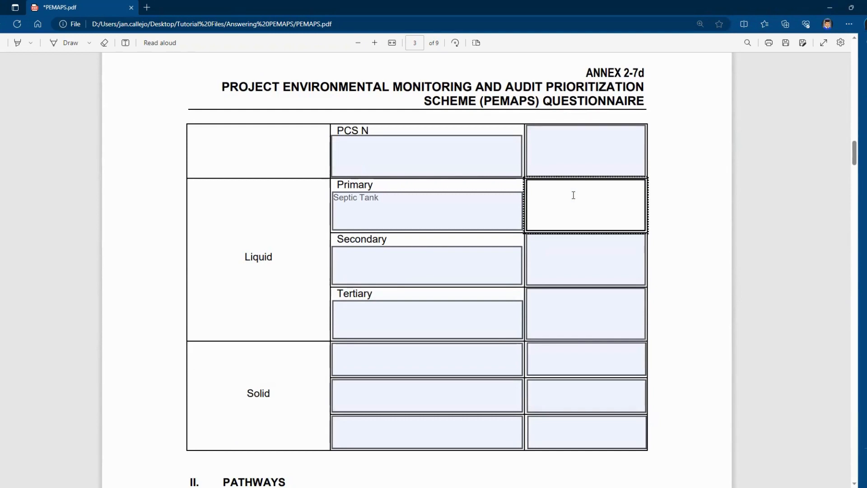
key("alt+Tab")
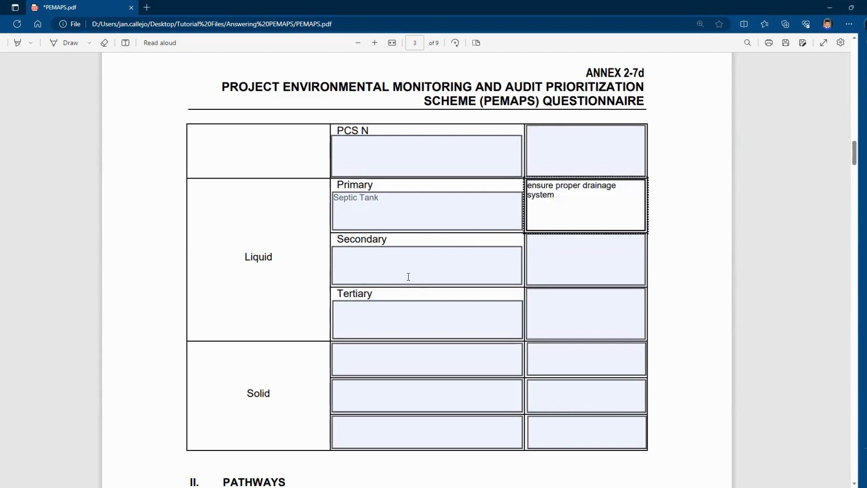
Enter "Proper segregation of wastes using trashbins" and "Establish/construct a materials recovery facility (MRF)" as the first two solid waste management methods
scroll(388, 272, "down", 3)
left_click(375, 224)
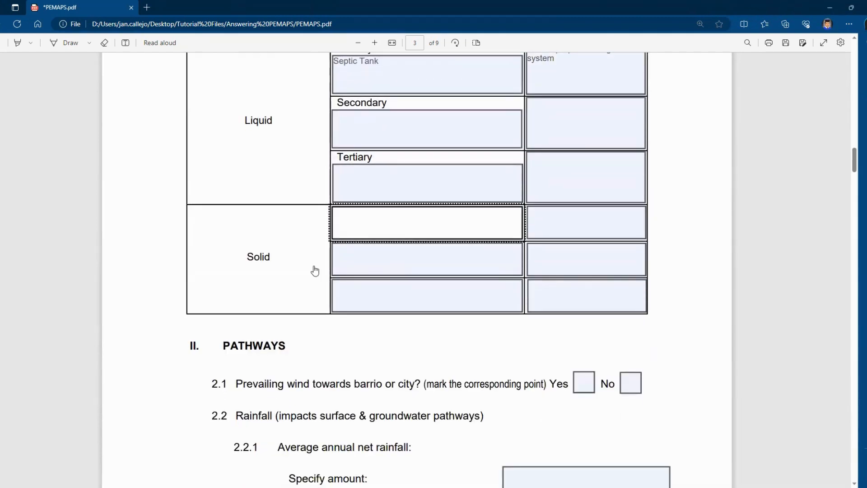
left_click(315, 270)
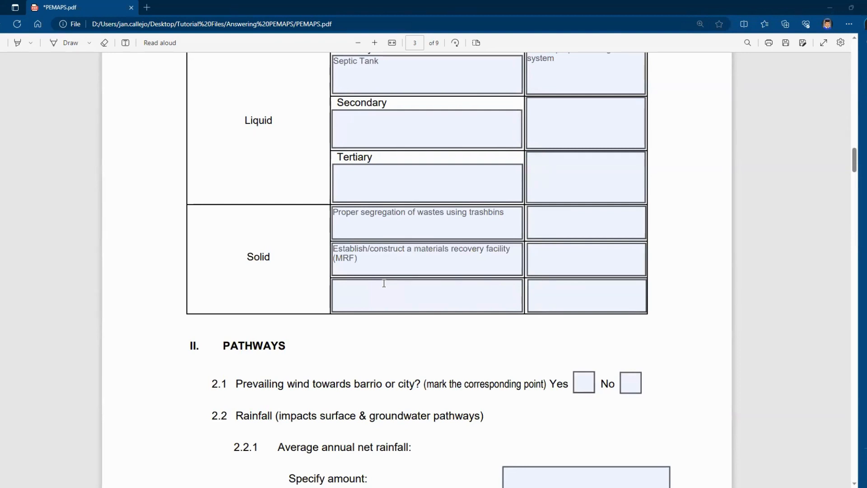
Enter "Coordinate with LGU/BLGU for regular collection of wastes and proper disposal at SLF" as the third solid waste management method
left_click(384, 283)
type("Coordinate with LGU/BLGU for regular collection of wastes and proper disposal at SLF")
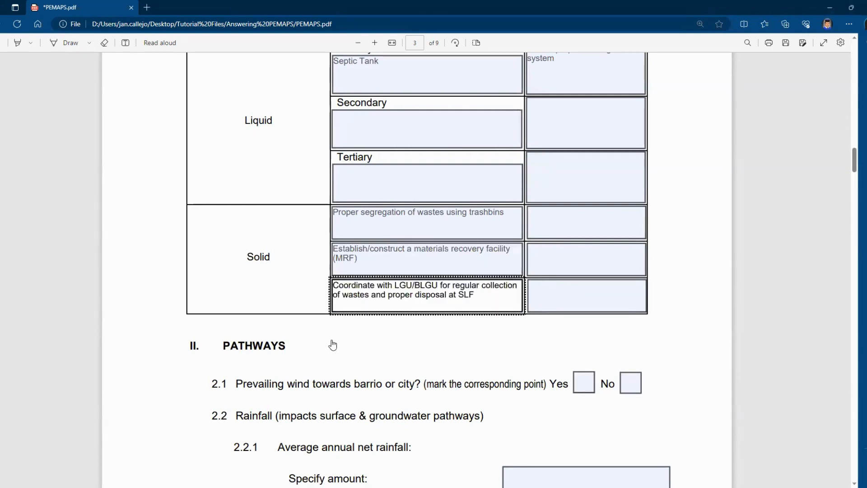
Mark No for item 2.1, prevailing wind towards barrio or city
scroll(333, 345, "down", 2)
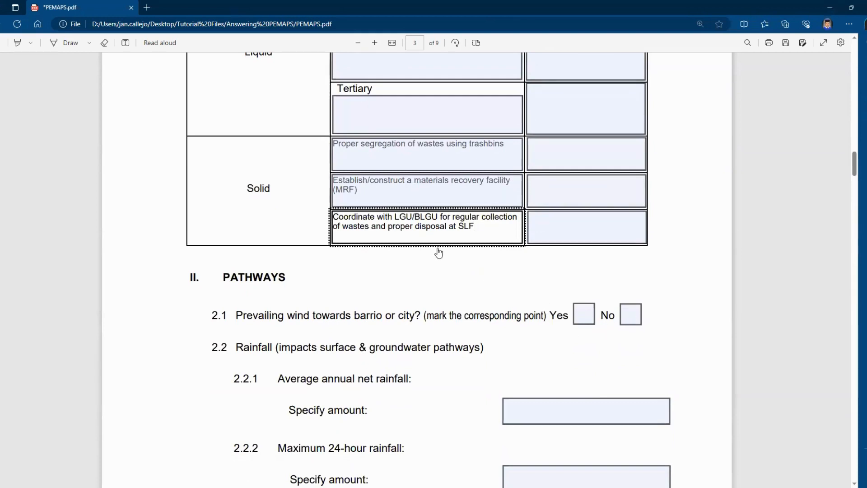
scroll(424, 270, "down", 4)
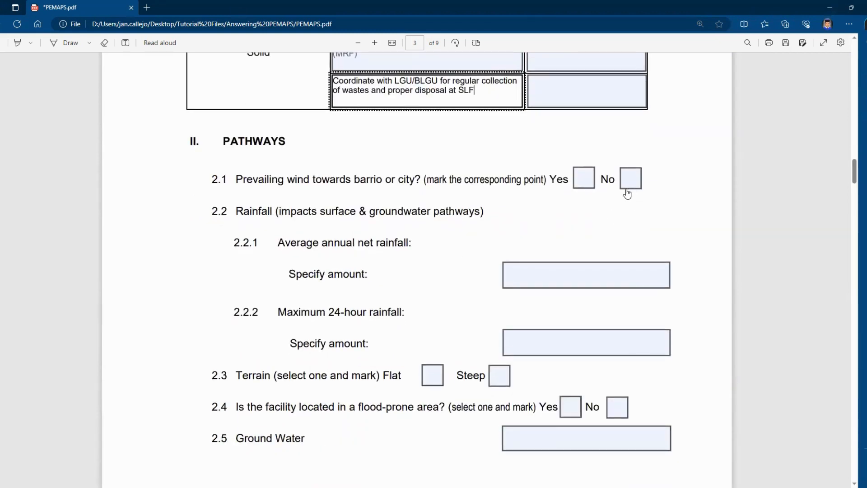
scroll(520, 220, "up", 2)
scroll(451, 239, "up", 20)
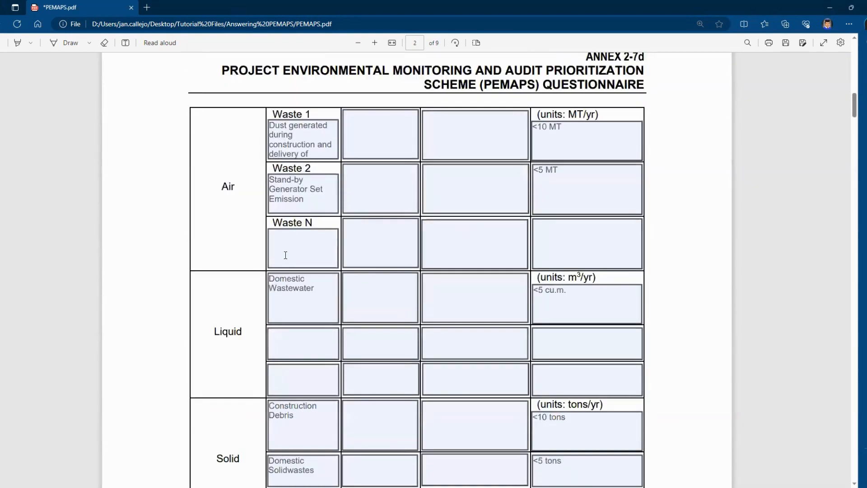
scroll(283, 316, "down", 2)
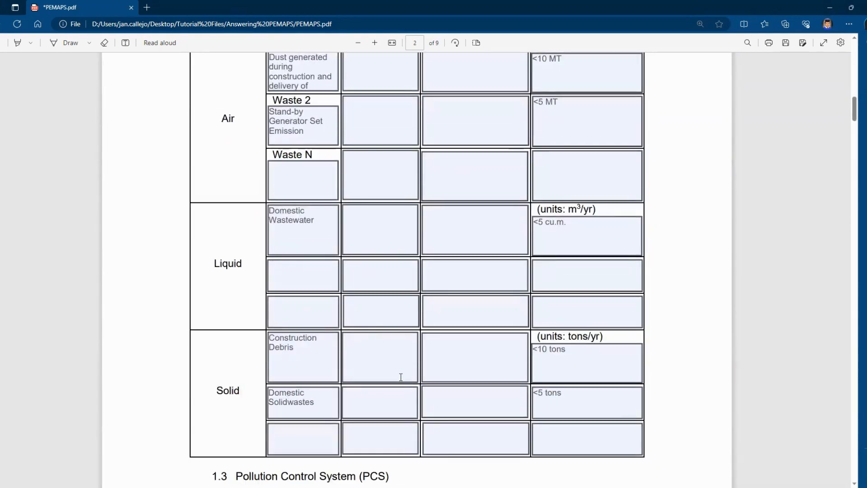
scroll(400, 377, "down", 20)
scroll(362, 271, "down", 10)
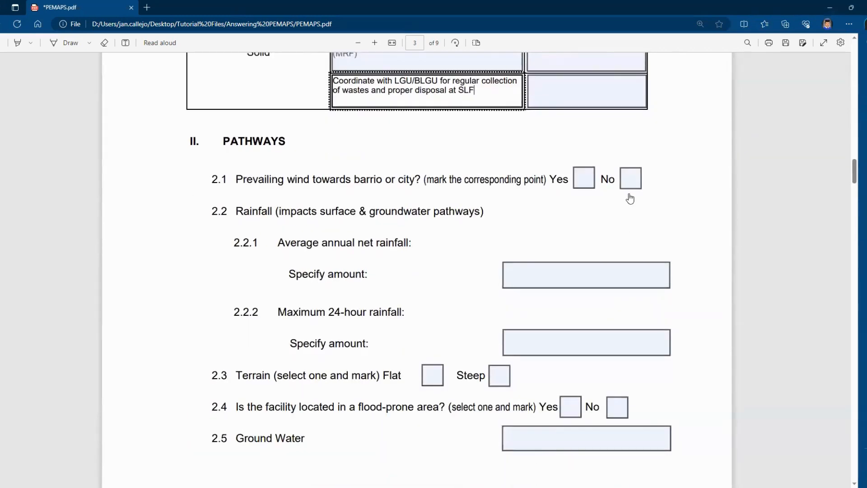
left_click(630, 179)
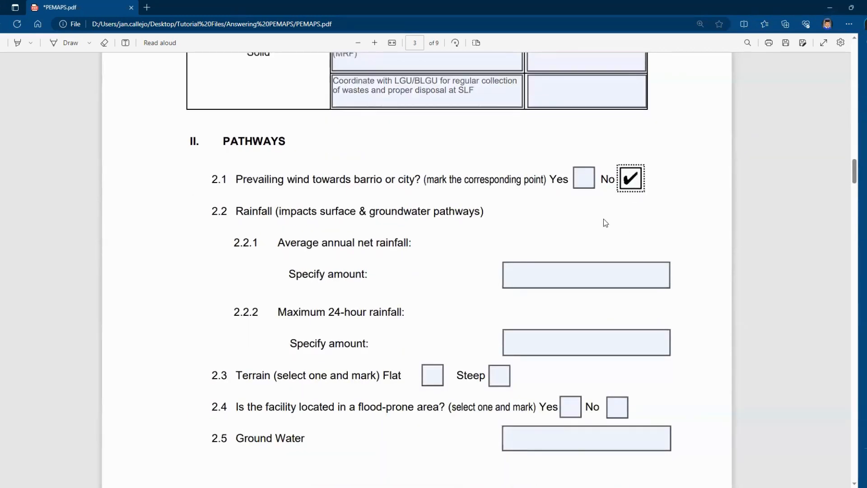
Specify the average annual net rainfall as 7.1 inches and the maximum 24-hour rainfall as 2.5 inches
left_click(546, 277)
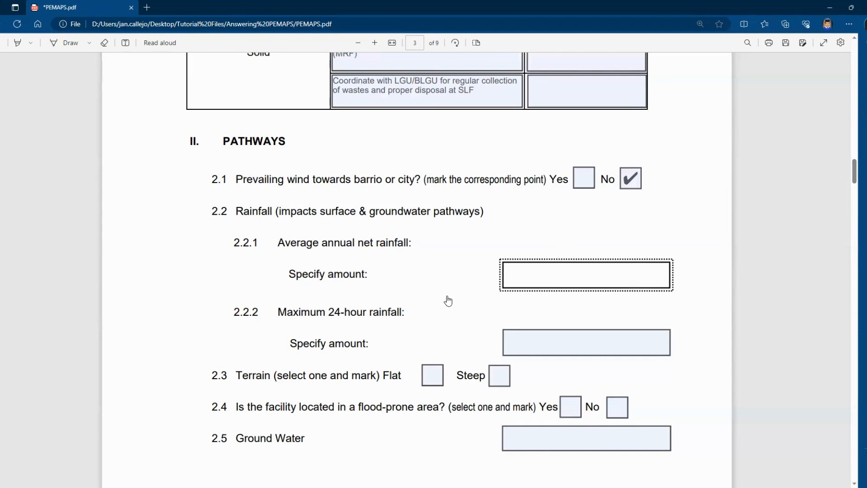
type("7.1 inches")
left_click(525, 345)
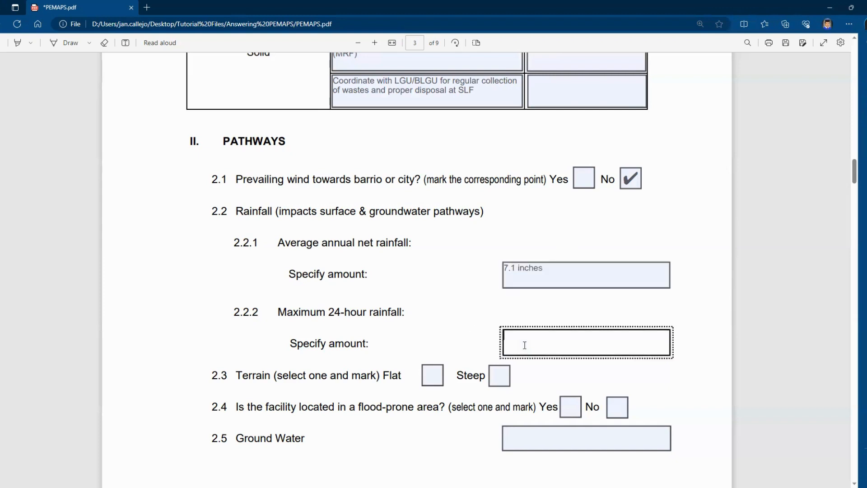
type("2.5 inches")
Mark the terrain as Steep and answer No to the facility being located in a flood-prone area
scroll(463, 306, "down", 1)
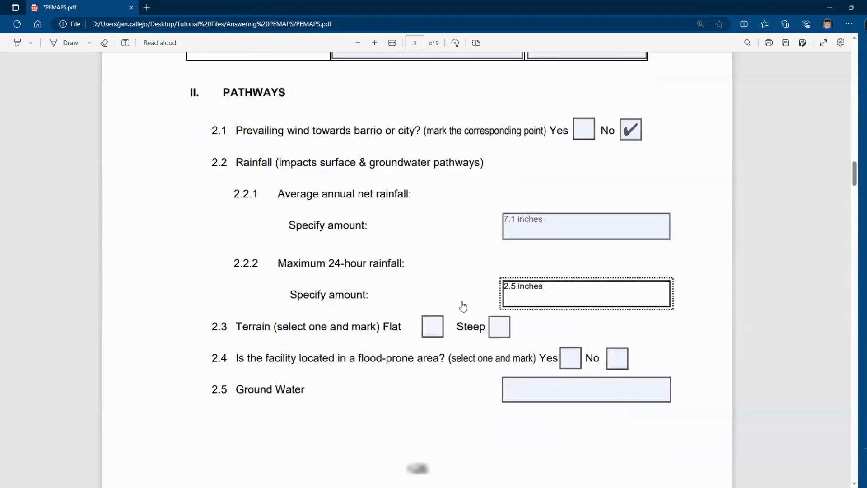
scroll(507, 251, "down", 2)
scroll(503, 156, "down", 3)
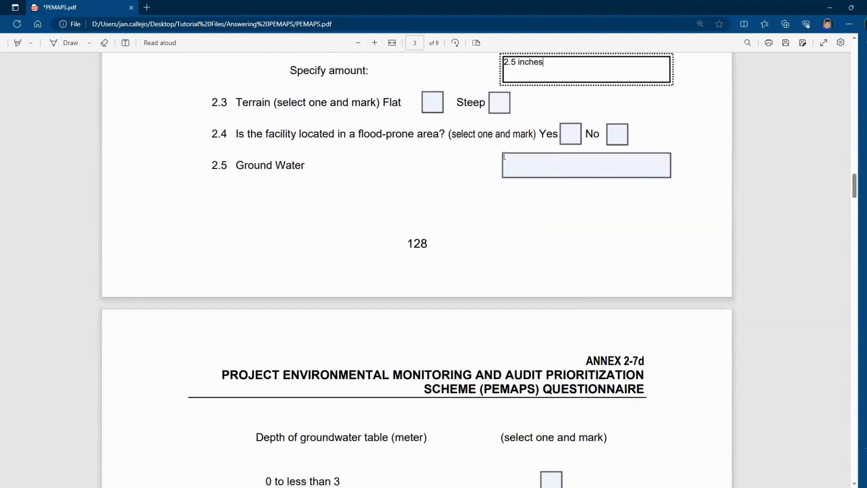
left_click(498, 105)
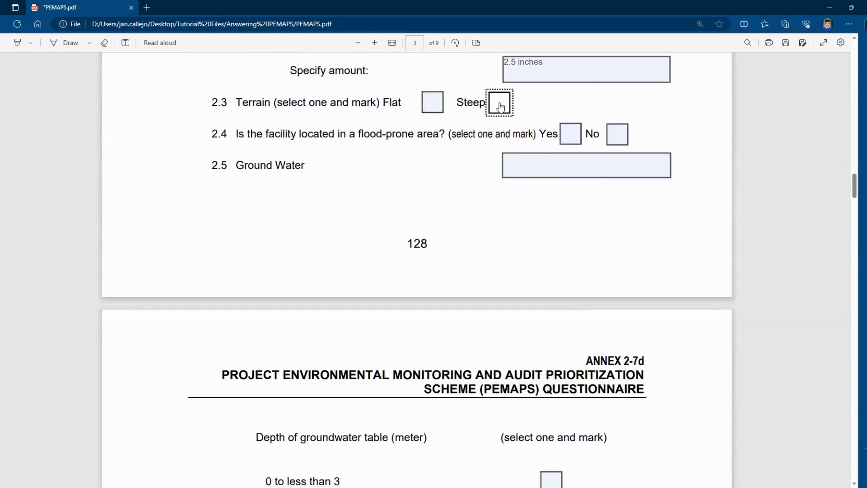
left_click(615, 134)
Mark the depth of the groundwater table as Greater than 10 meters
scroll(570, 220, "down", 2)
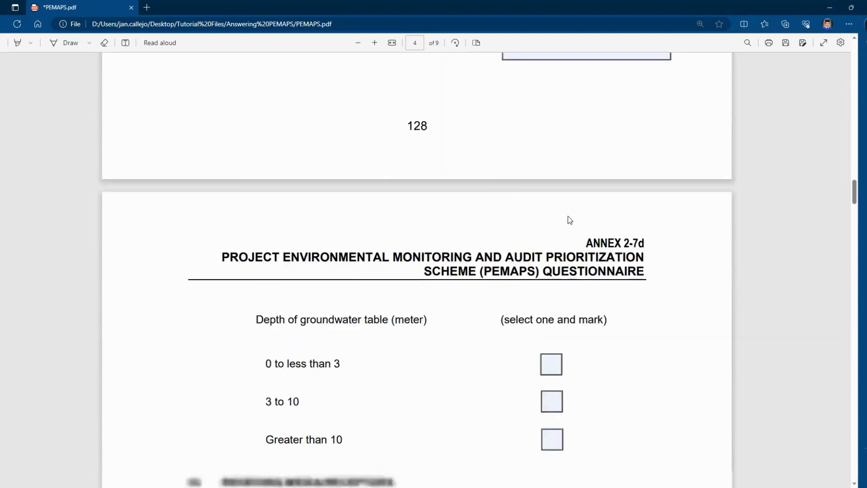
scroll(569, 220, "down", 3)
left_click(552, 285)
Mark 0 to less than 0.5 km to the nearest community and Greater than 1 km to the receiving surface water
scroll(552, 285, "down", 2)
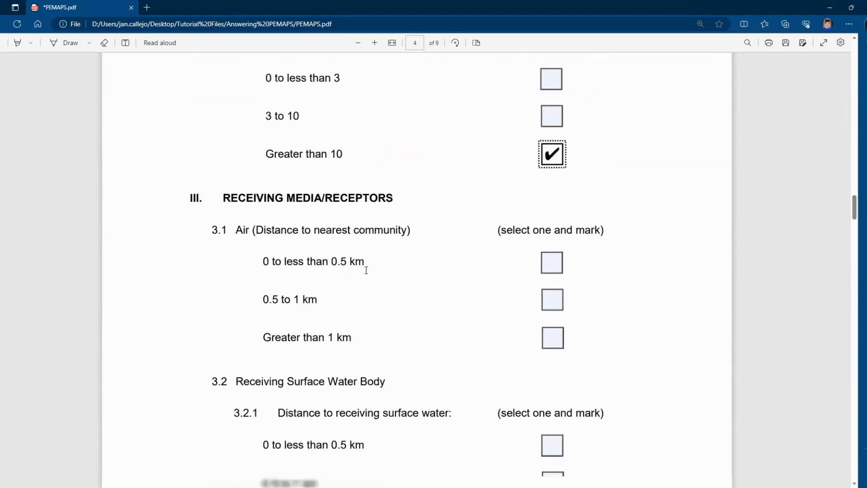
scroll(367, 270, "down", 1)
left_click(554, 197)
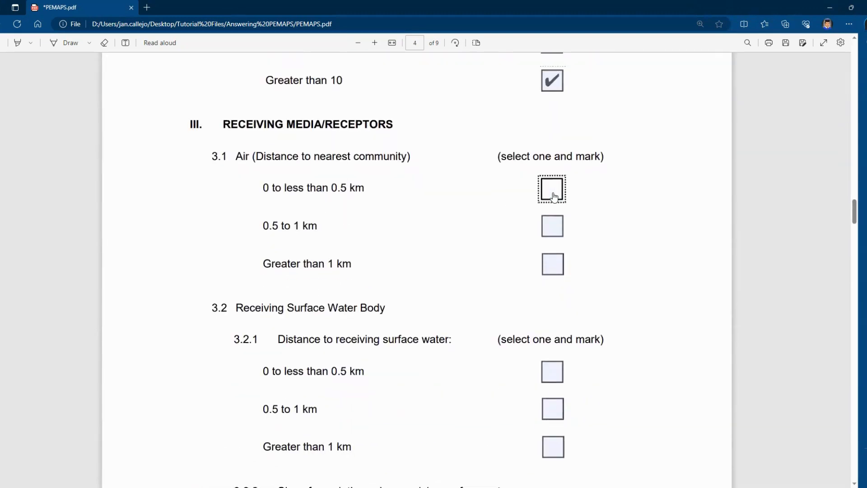
scroll(424, 246, "down", 2)
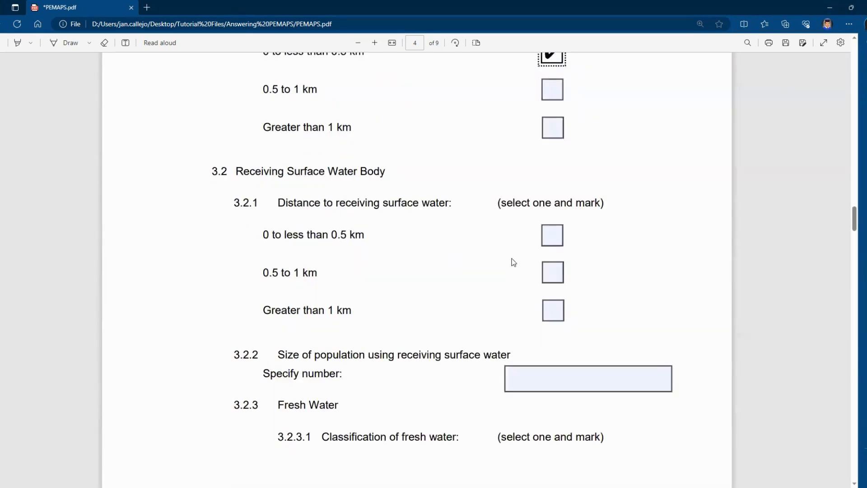
left_click(558, 319)
Specify the population using the receiving surface water as ">1000 household"
scroll(502, 329, "down", 2)
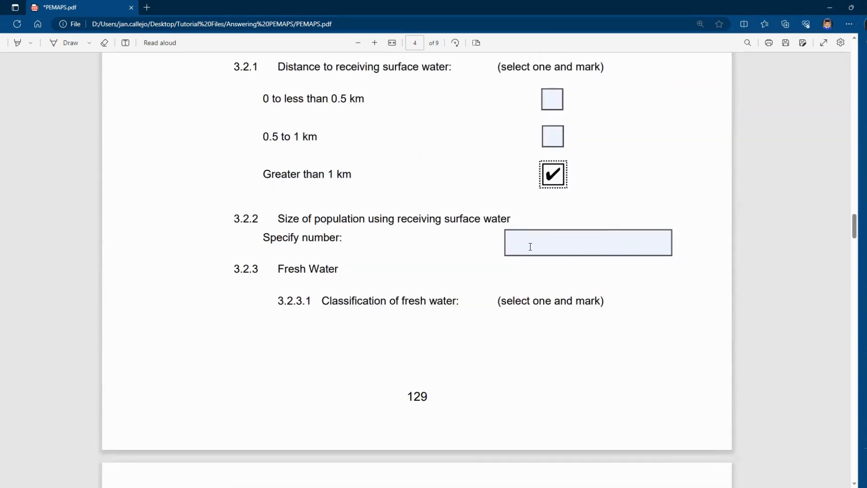
left_click(530, 247)
type(">10")
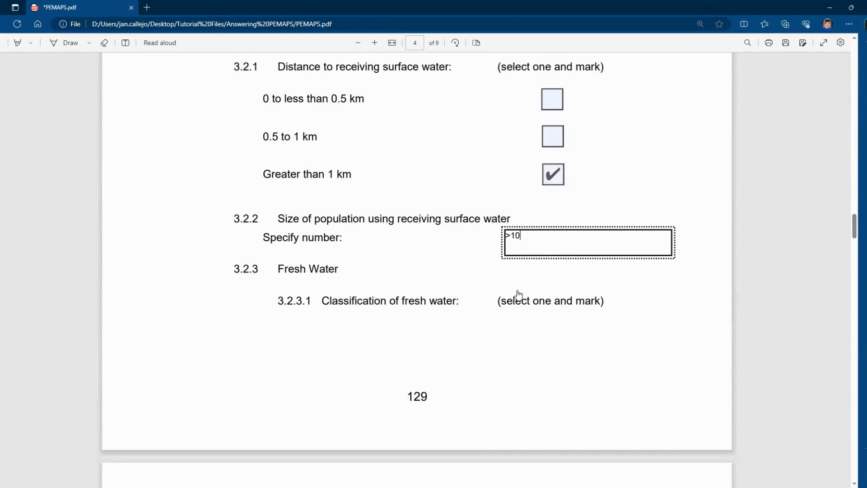
type("00 household")
Mark C as the classification of fresh water in item 3.2.3.1
scroll(514, 296, "down", 3)
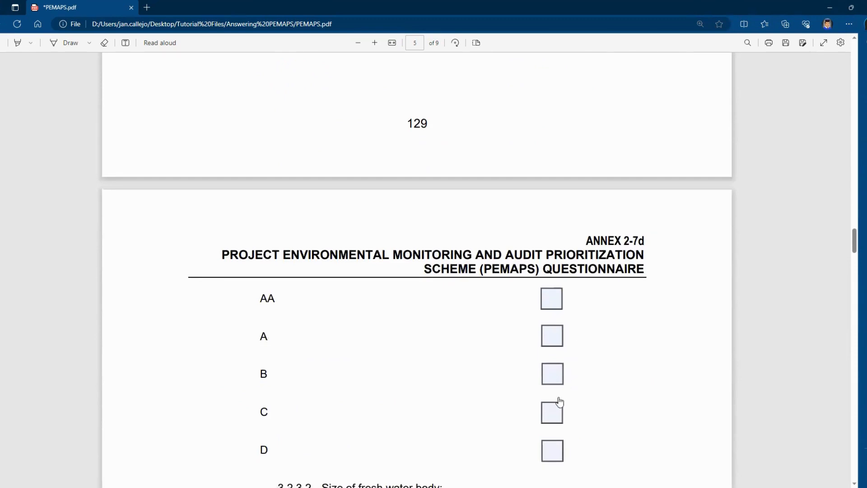
scroll(350, 165, "up", 3)
scroll(516, 258, "down", 4)
scroll(516, 258, "down", 2)
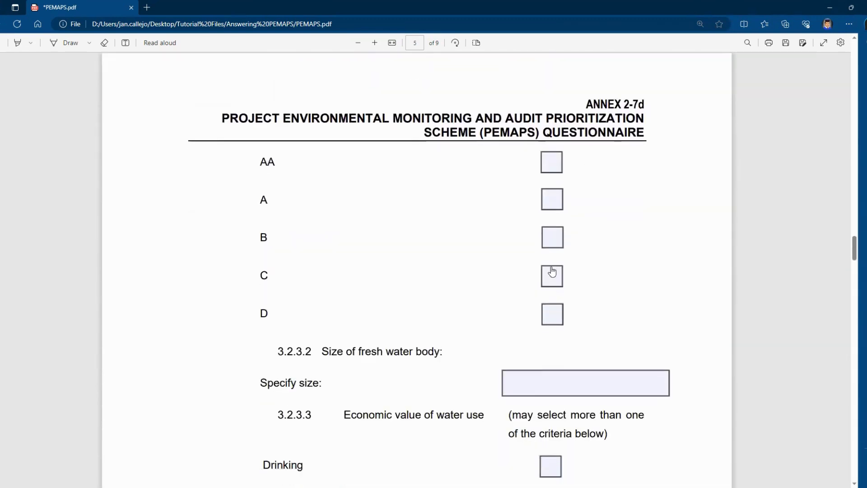
left_click(549, 275)
Specify the size of the fresh water body as "10-30 m wide"
scroll(534, 306, "down", 3)
left_click(532, 251)
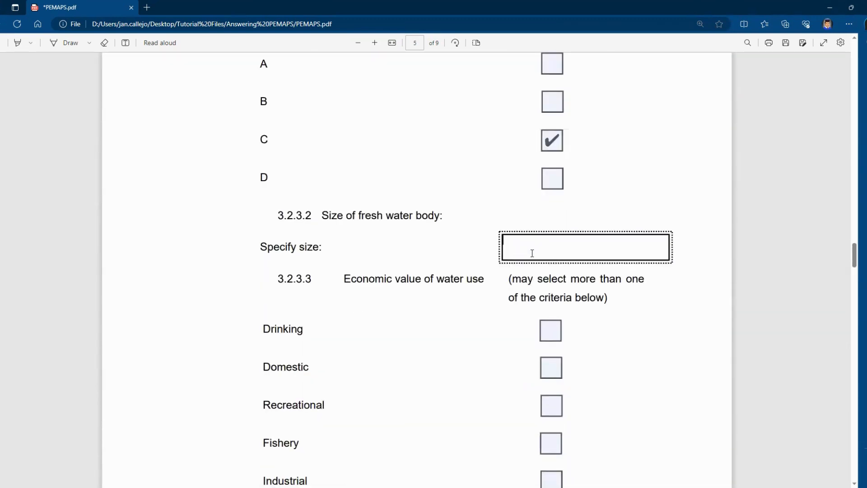
type("10-30 m wide")
Revise the fresh water body size to end in "15 m wide (B'lok Creek)" and mark Agricultural as the economic value of its water use
scroll(531, 253, "down", 3)
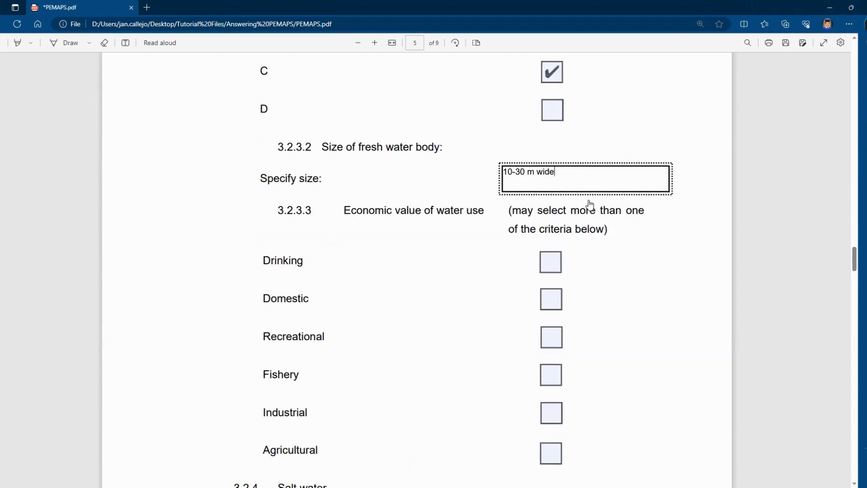
key("Delete")
key("Delete")
type("5")
left_click(518, 171)
key("BackSpace")
key("BackSpace")
type("10")
key("BackSpace")
type("5 m wide (B'lok Cree")
scroll(564, 226, "down", 3)
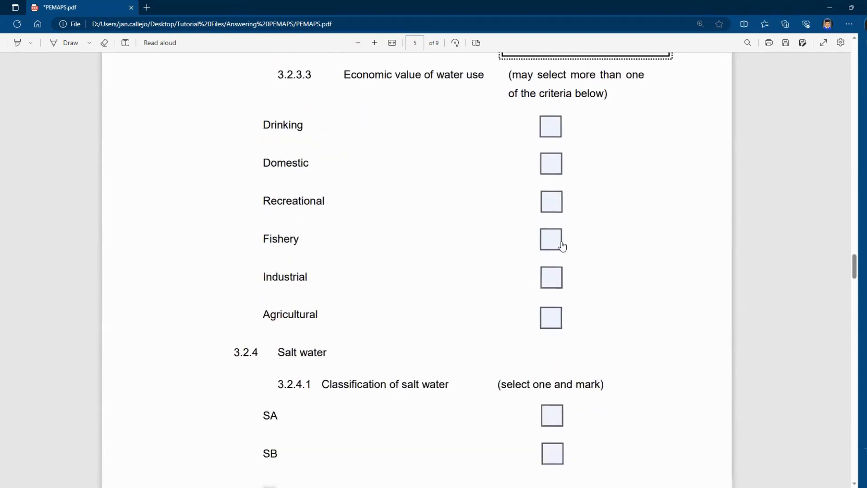
left_click(551, 316)
For ground water, mark Greater than 1 km to the nearest recharge area and 0 to less than 0.5 km to the nearest well used
scroll(542, 285, "down", 4)
scroll(542, 283, "down", 10)
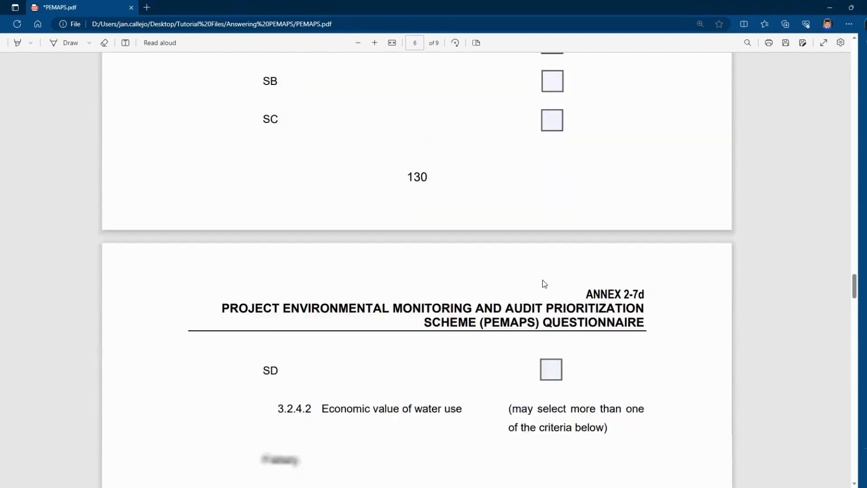
scroll(532, 312, "down", 1)
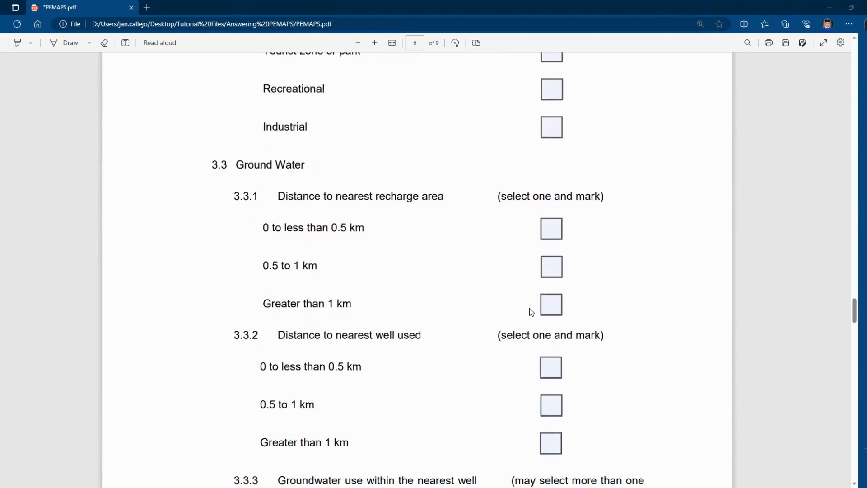
scroll(372, 247, "up", 1)
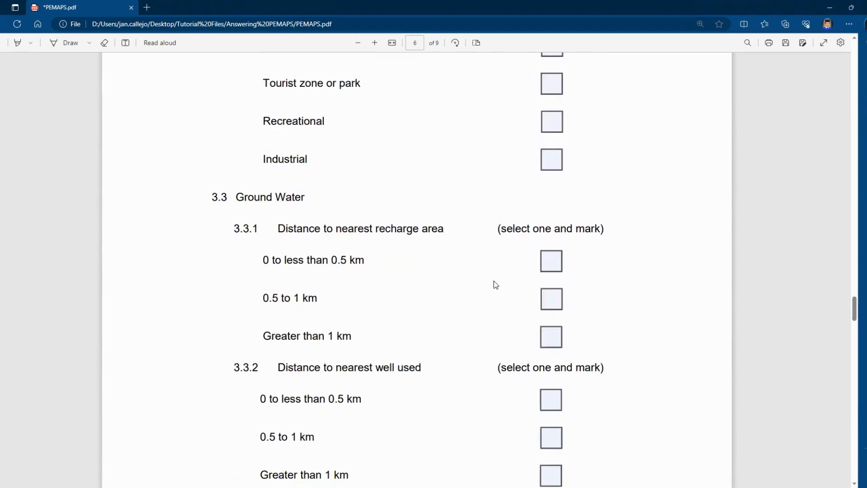
left_click(554, 345)
scroll(490, 324, "down", 5)
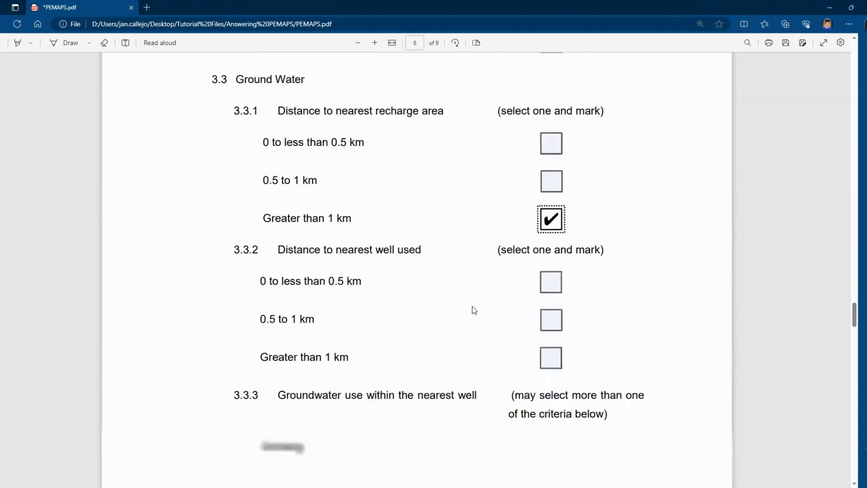
left_click(549, 201)
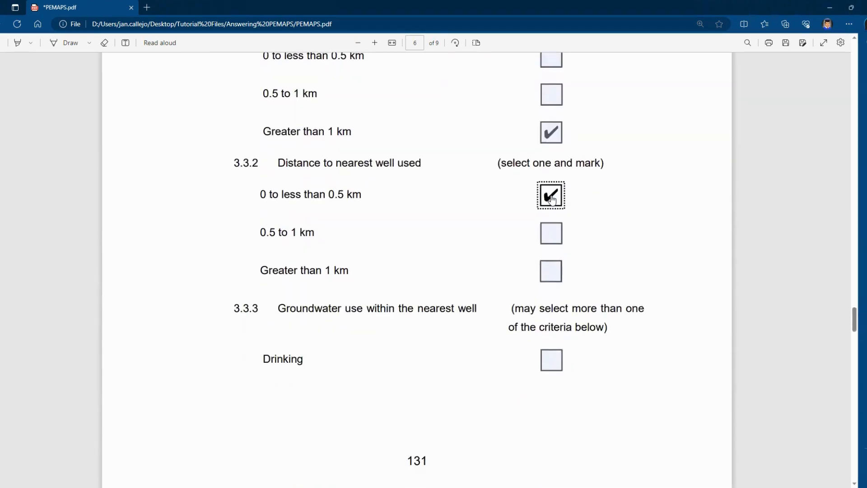
Mark Agricultural as the groundwater use within the nearest well
scroll(495, 242, "down", 6)
scroll(532, 270, "down", 2)
left_click(549, 336)
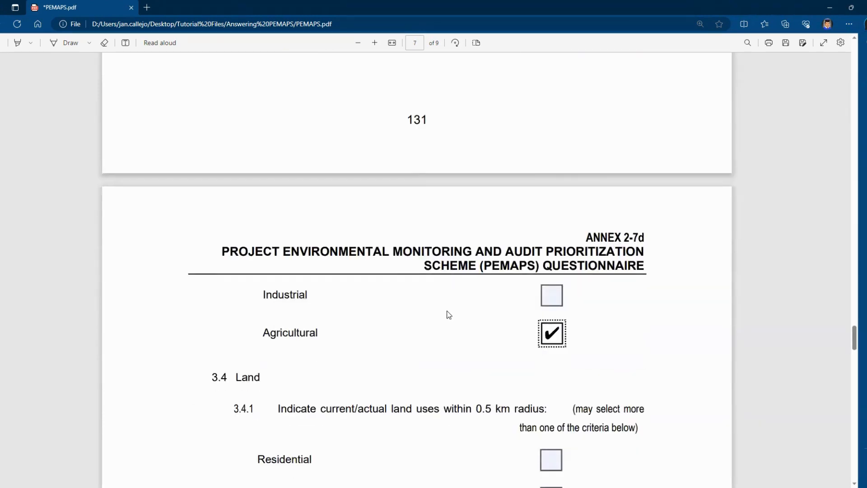
Mark Residential and Commercial/Institutional as current land uses within 0.5 km radius
scroll(445, 313, "down", 5)
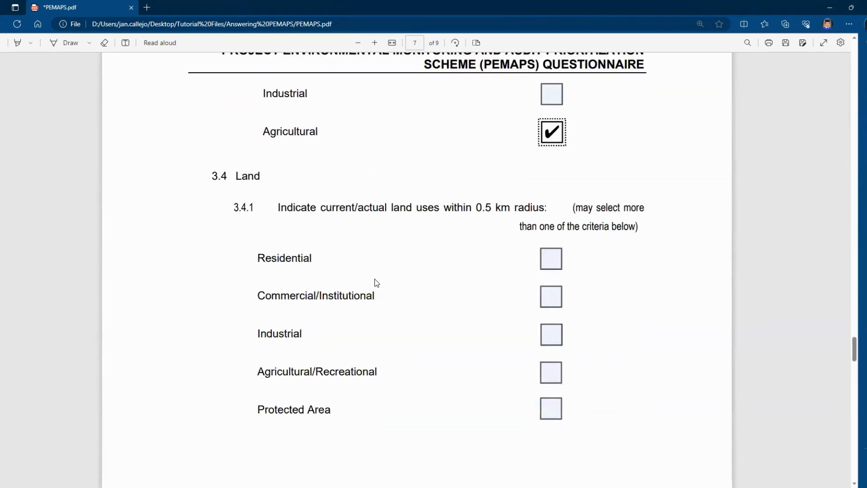
left_click(558, 259)
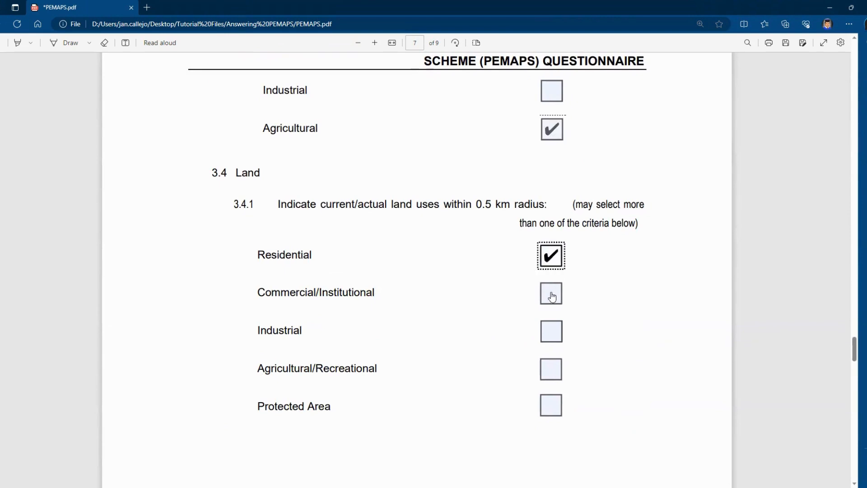
left_click(551, 302)
Mark Residential, Commercial/Institutional and Agricultural/Recreational as proposed land uses within 0.5 km, and add Agricultural/Recreational to the current land uses
scroll(483, 307, "down", 6)
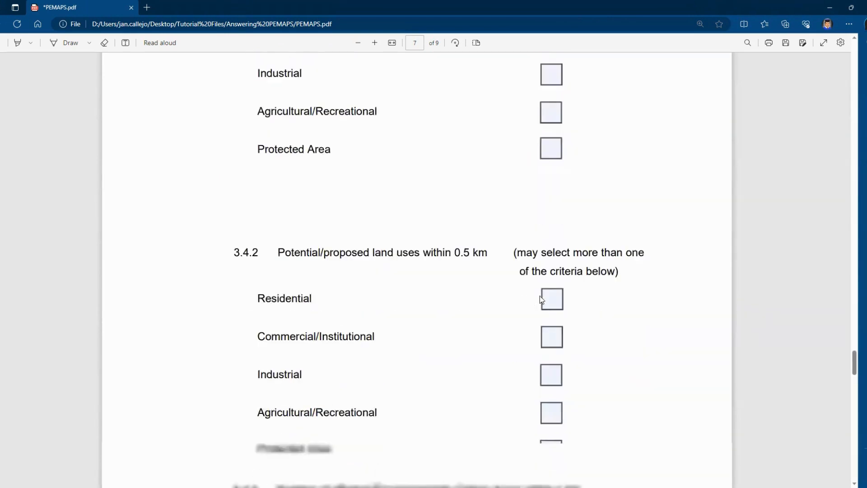
left_click(556, 284)
left_click(558, 323)
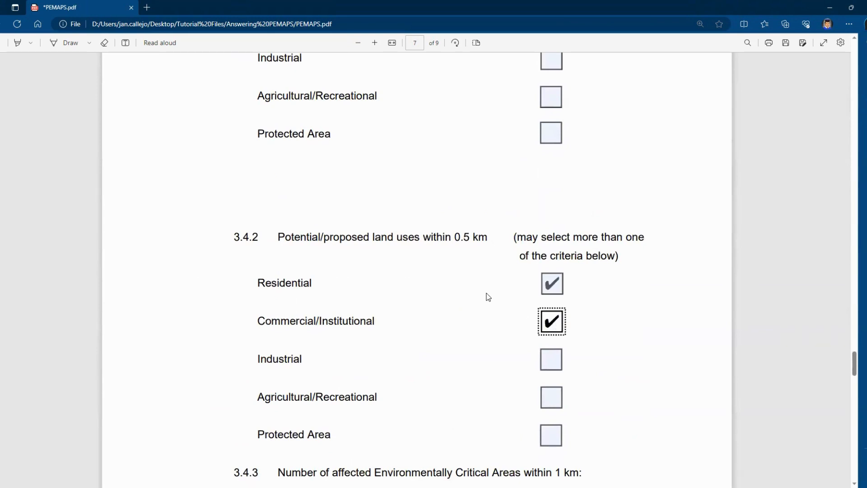
left_click(559, 405)
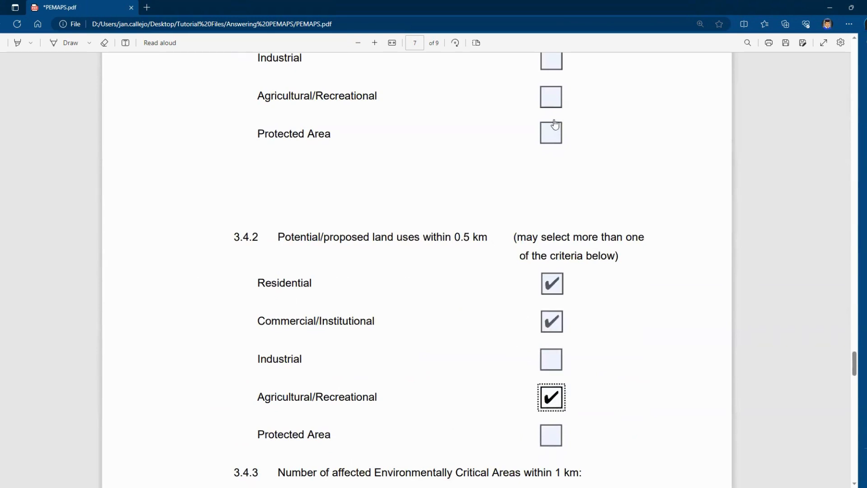
left_click(552, 110)
Enter "0 / none" as the number of affected Environmentally Critical Areas within 1 km and mark Greater than 1 km to the nearest ECA
scroll(471, 243, "down", 7)
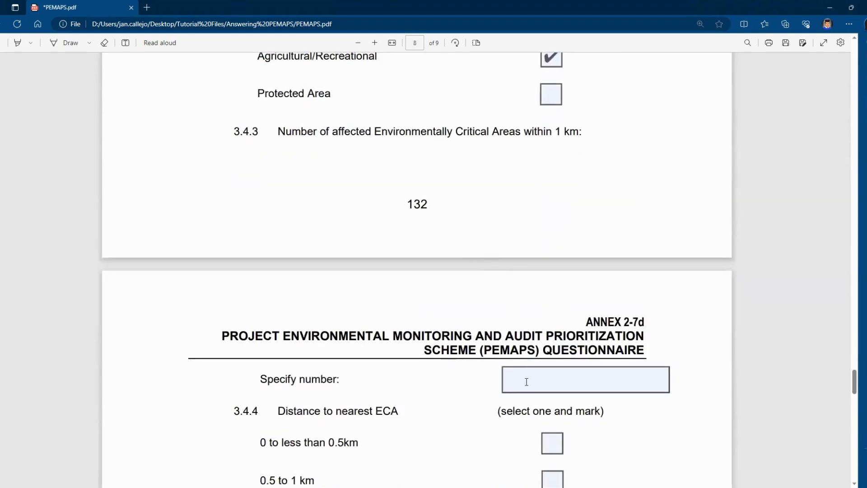
left_click(526, 382)
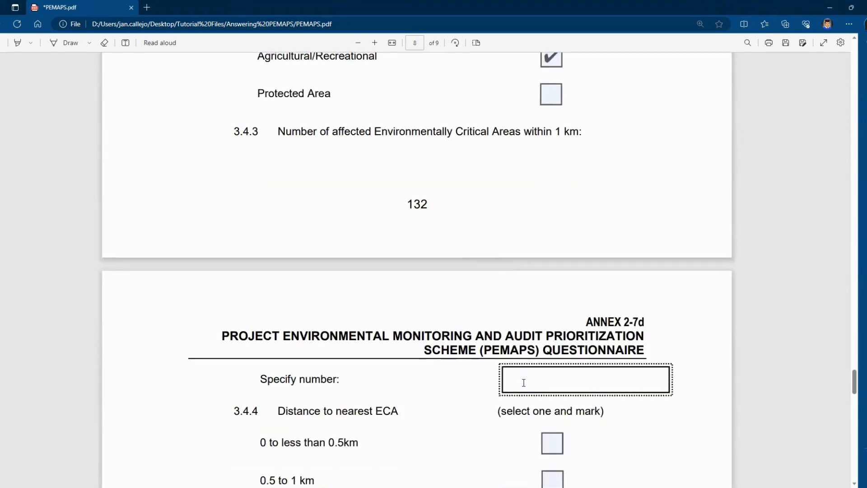
type("0 / none")
scroll(554, 373, "down", 3)
left_click(557, 386)
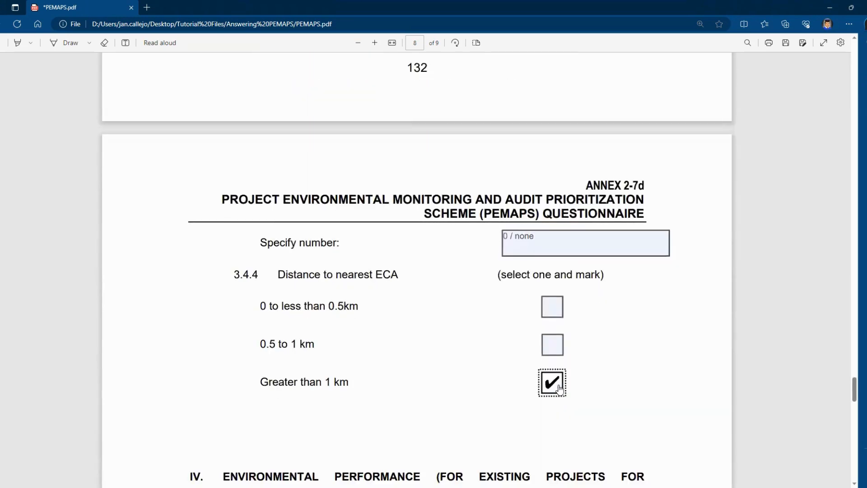
Examine the Environmental Performance section heading for existing projects for expansion and its compliance table of violations by law
scroll(454, 298, "down", 8)
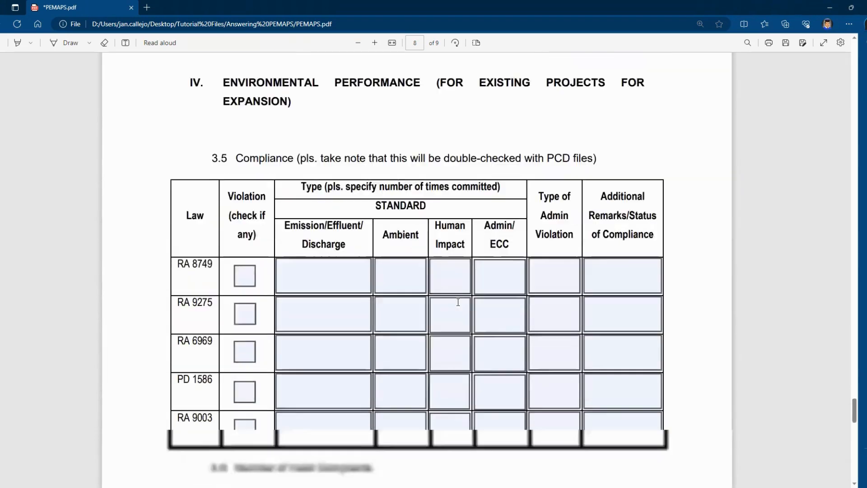
scroll(457, 301, "down", 3)
scroll(457, 300, "up", 5)
scroll(243, 266, "down", 1)
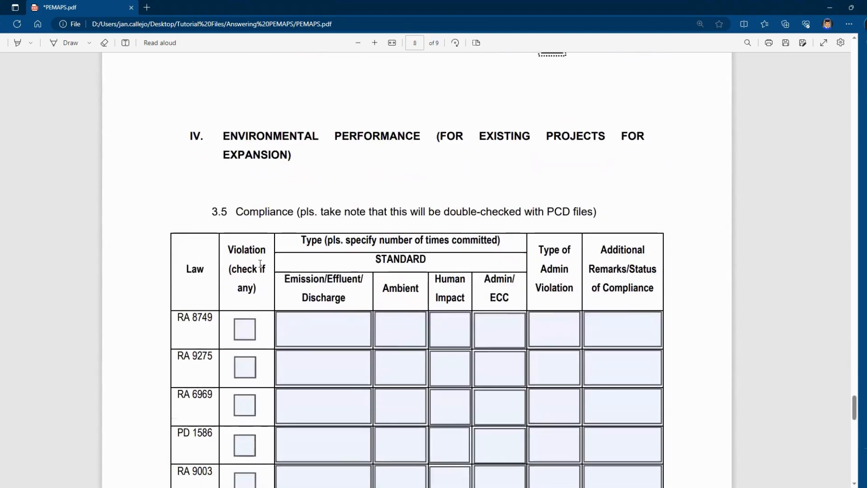
scroll(260, 264, "down", 2)
left_click_drag(224, 68, 295, 90)
left_click(277, 106)
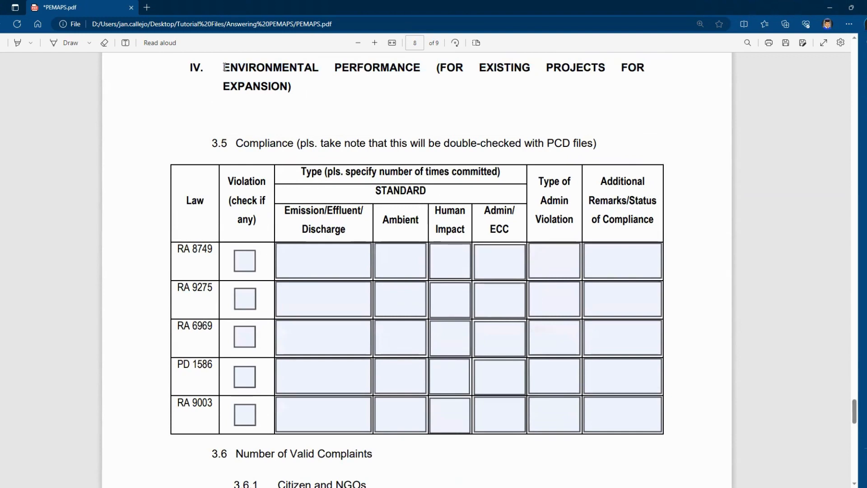
left_click_drag(224, 68, 294, 88)
left_click(273, 102)
left_click_drag(224, 67, 298, 87)
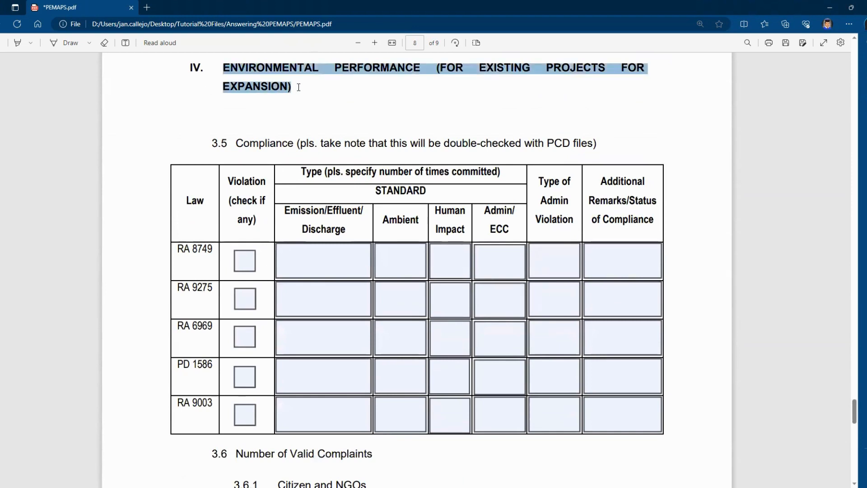
left_click(272, 101)
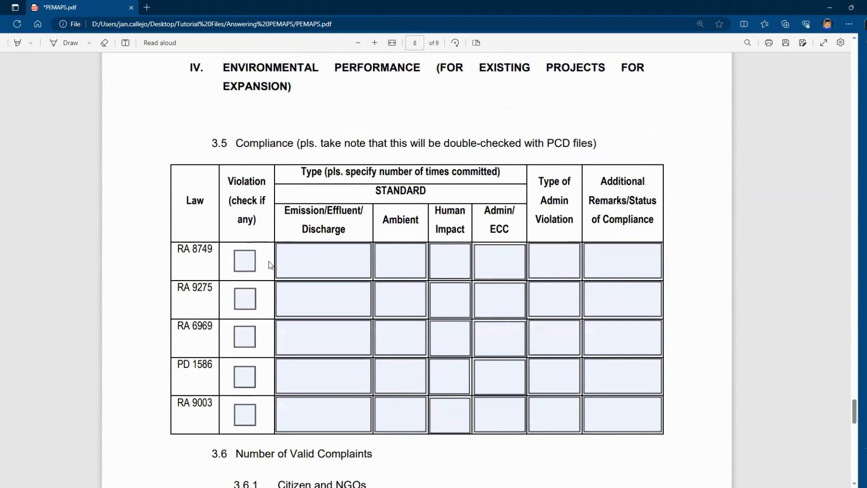
left_click_drag(224, 67, 291, 87)
left_click(273, 102)
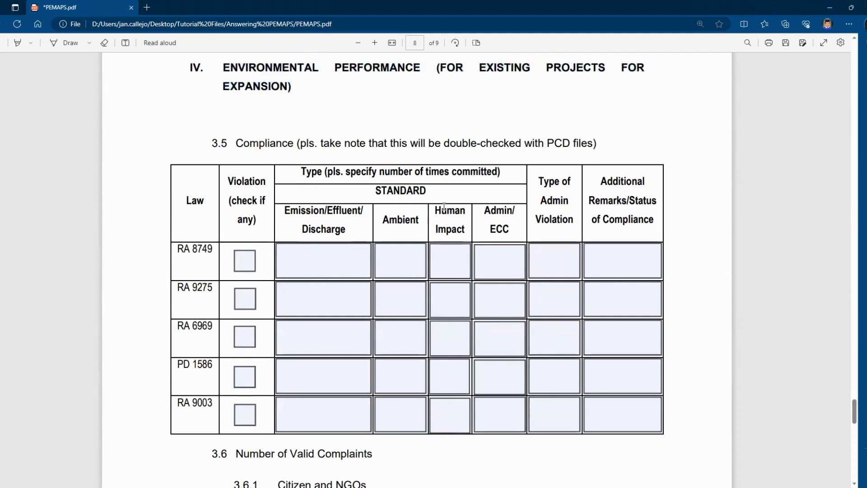
Enter "0 / none" as the number of valid complaints from Citizen and NGOs and from Others
scroll(237, 249, "down", 5)
left_click_drag(237, 249, 379, 254)
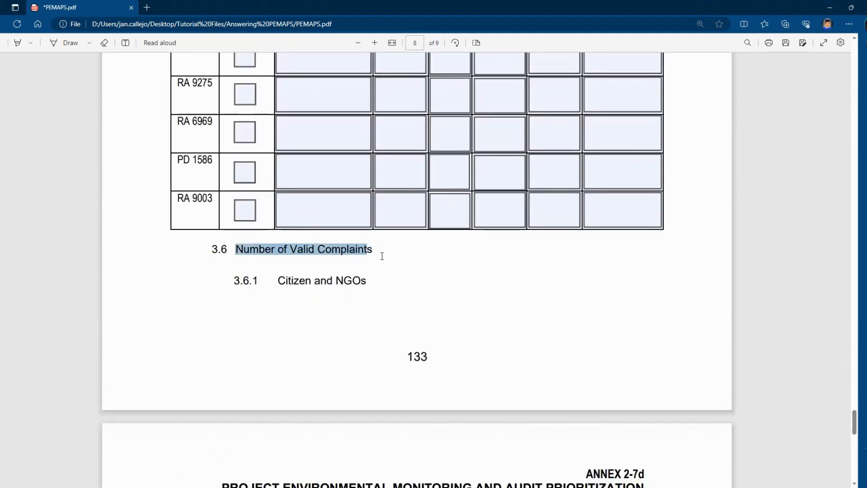
scroll(315, 287, "down", 8)
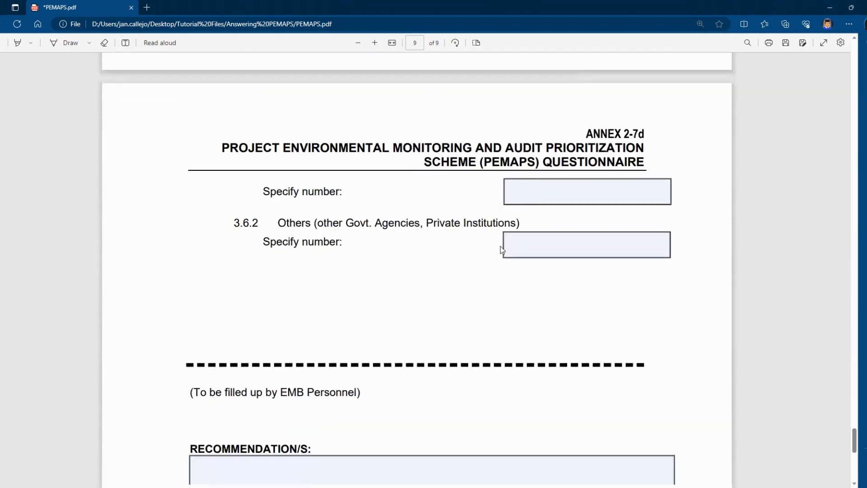
left_click(519, 186)
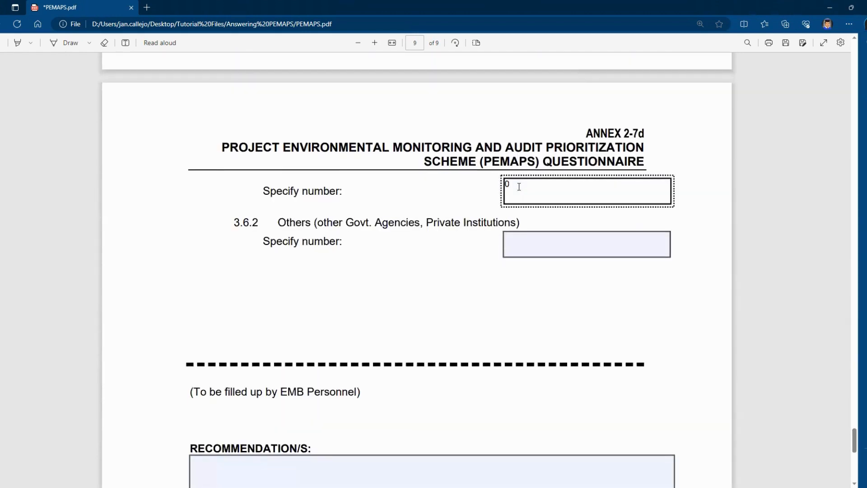
type("0 / none")
left_click(551, 251)
type("0 / none")
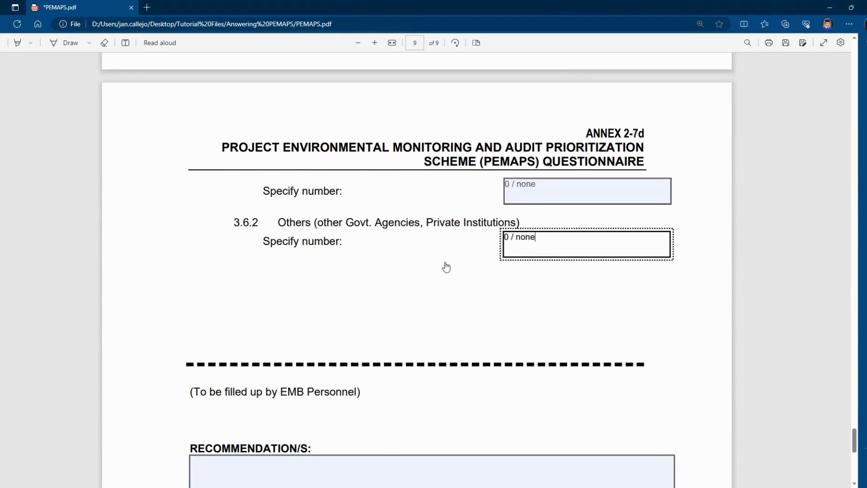
Look over the rest of the last page, and return to the project details on the questionnaire's first page
scroll(451, 268, "down", 10)
scroll(458, 271, "up", 10)
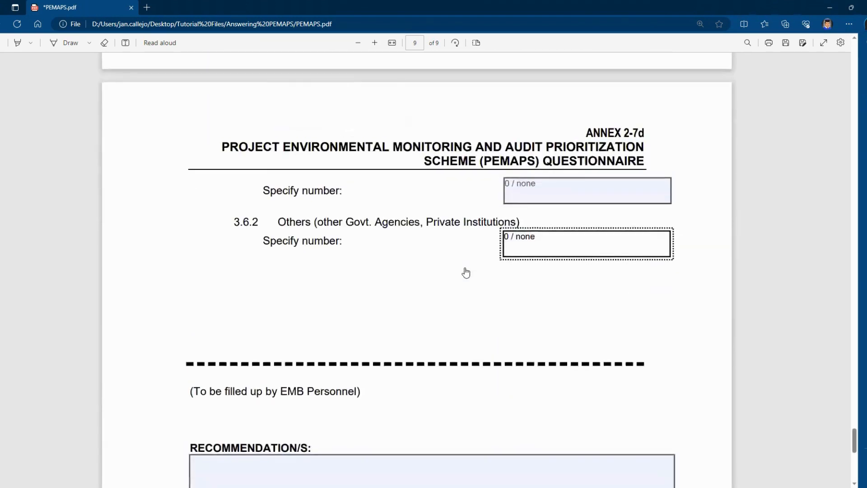
left_click_drag(856, 434, 829, 44)
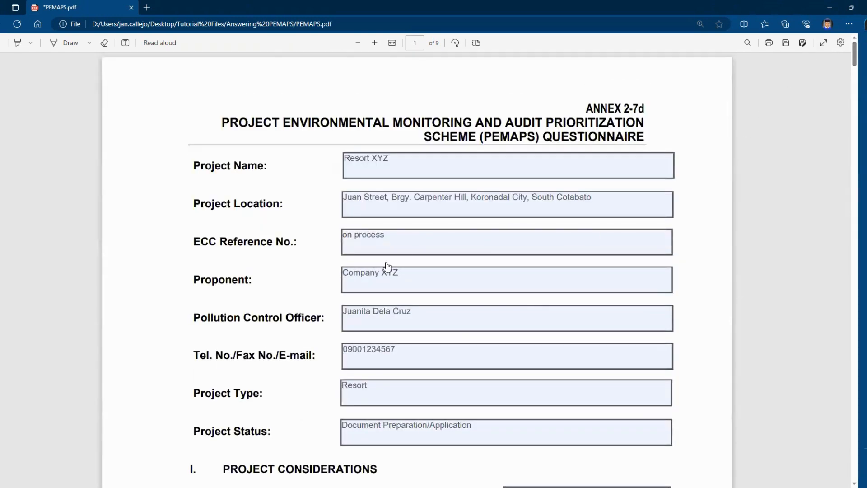